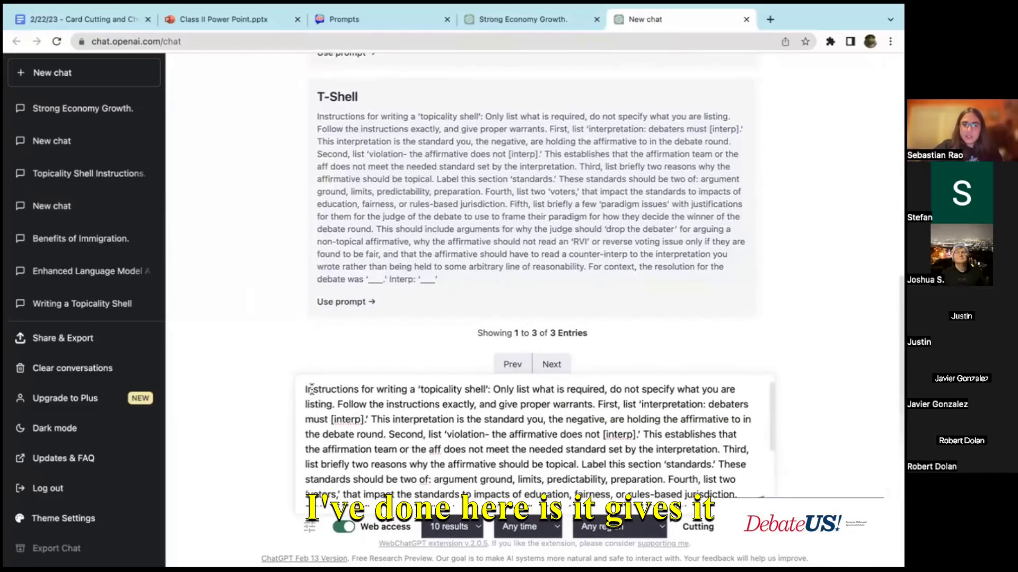
Fill the blanks with resolution 'india should sign the artemis accords' and interpretation 'have india sign and not ratify'.
{"action": "left_click_drag", "start_coordinate": [312, 389], "coordinate": [487, 390]}
{"action": "scroll", "coordinate": [450, 422], "scroll_direction": "down", "scroll_amount": 2}
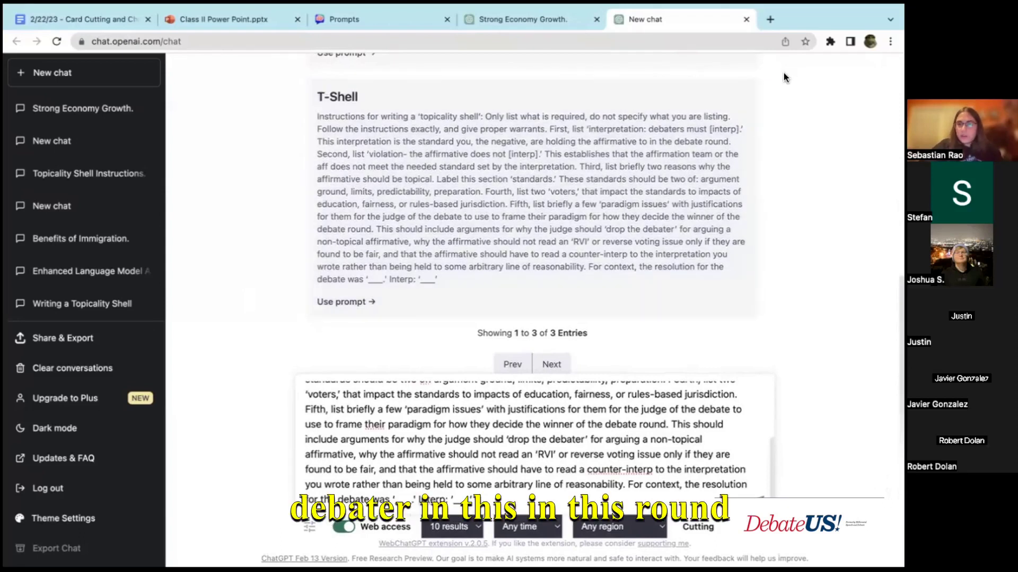
{"action": "double_click", "coordinate": [399, 499]}
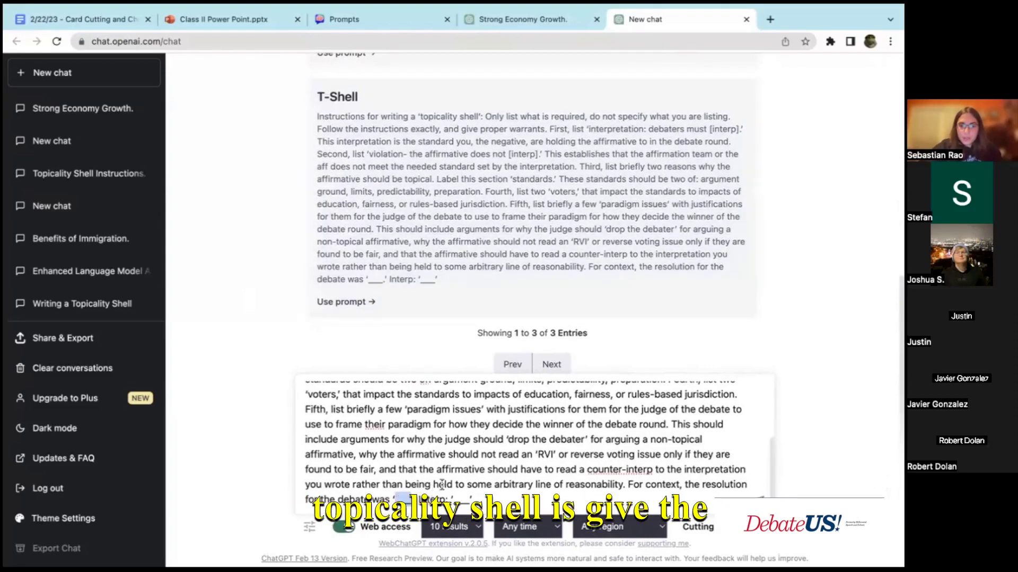
{"action": "left_click", "coordinate": [457, 497]}
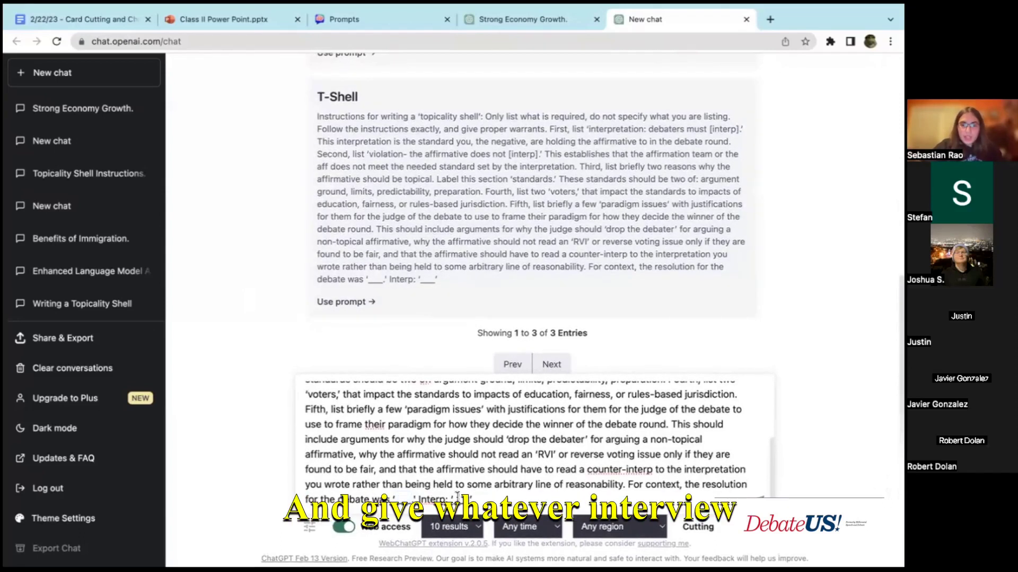
{"action": "double_click", "coordinate": [396, 497]}
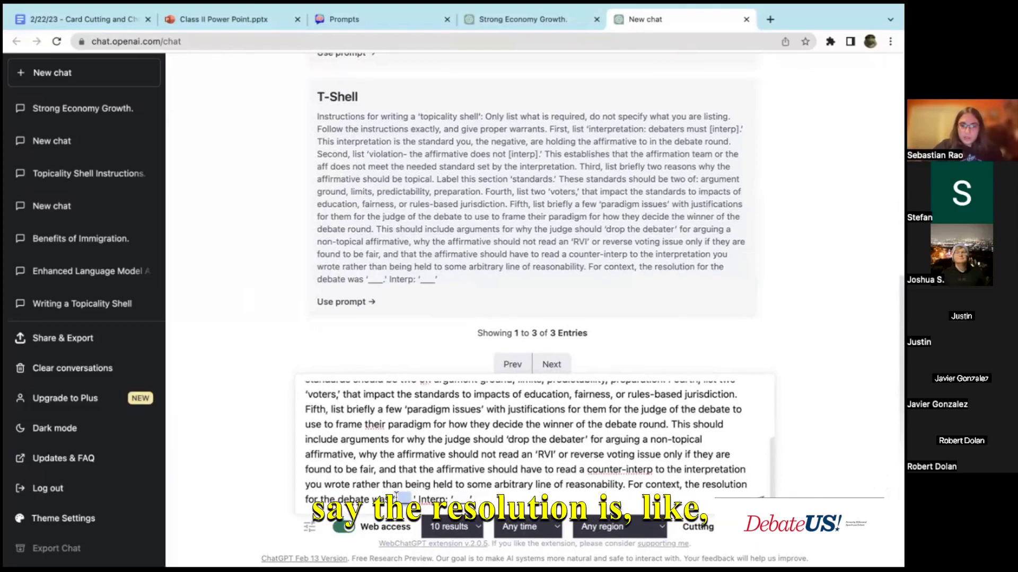
{"action": "type", "text": "india should"}
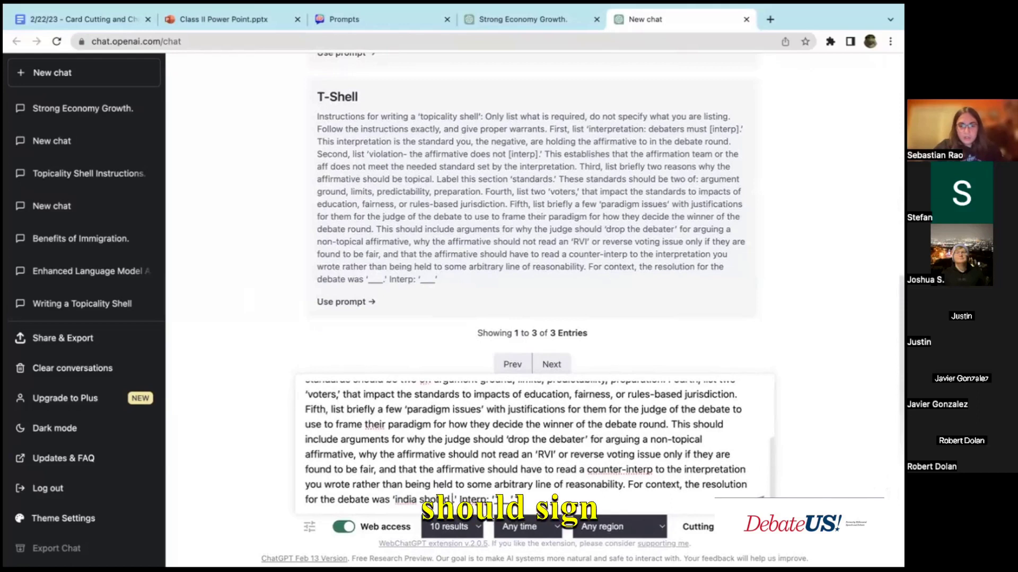
{"action": "type", "text": " sign the artemi"}
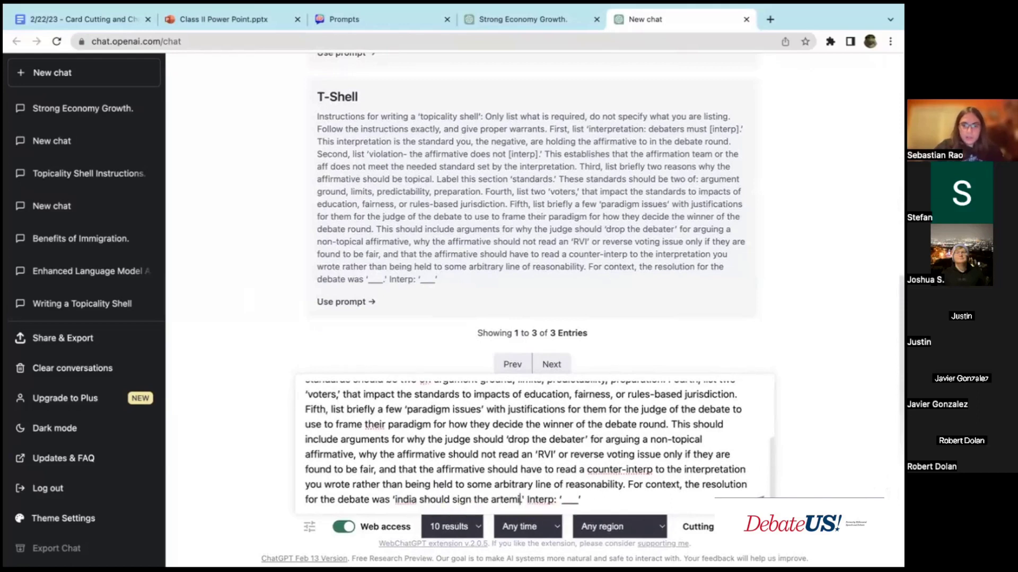
{"action": "type", "text": "s accords"}
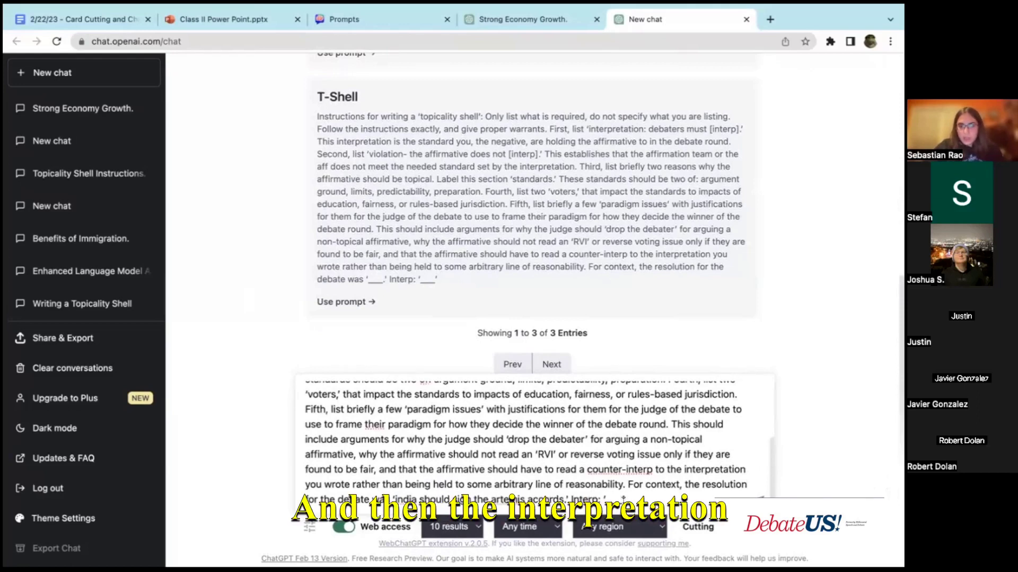
{"action": "double_click", "coordinate": [611, 498]}
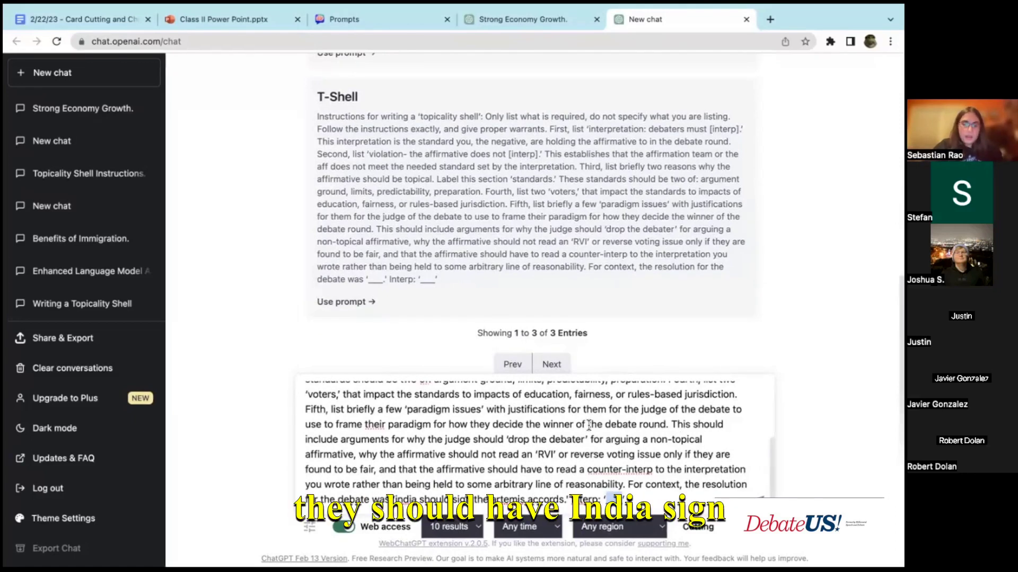
{"action": "type", "text": "have india sign and n"}
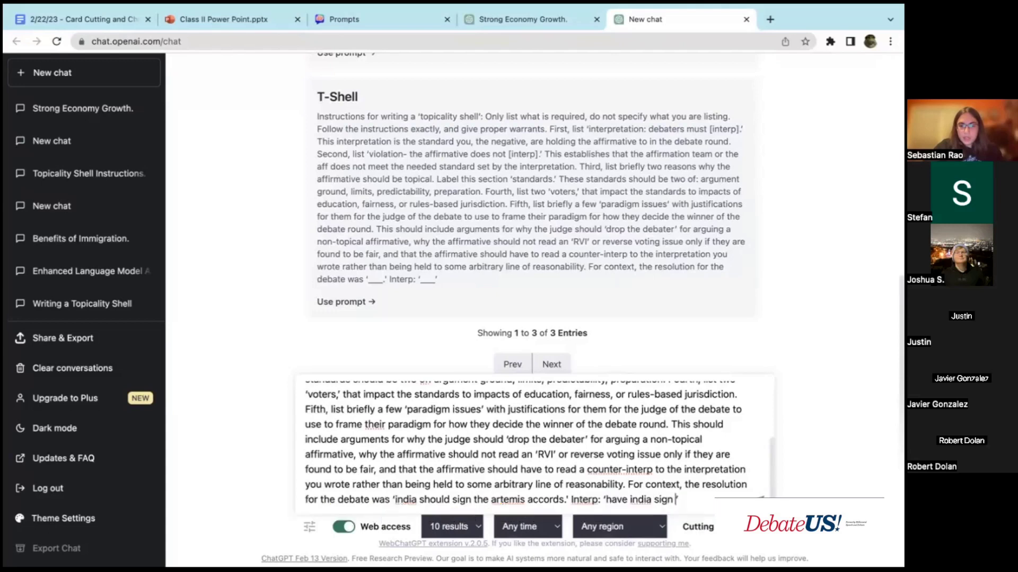
{"action": "type", "text": "ot r"}
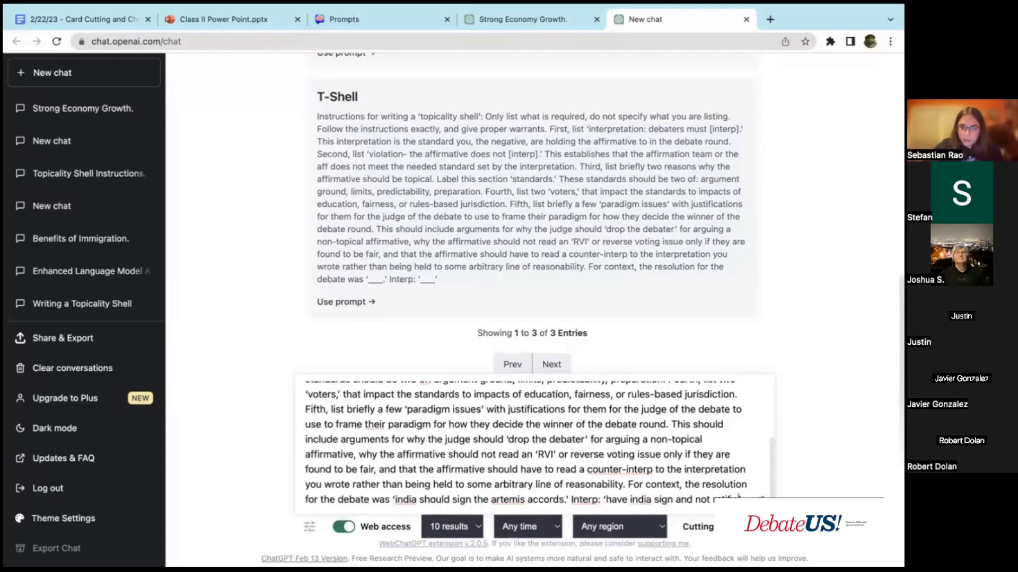
{"action": "type", "text": "atify the artemis accords'"}
Send the prompt and highlight the generated Interpretation line and the quoted resolution.
{"action": "key", "text": "Return"}
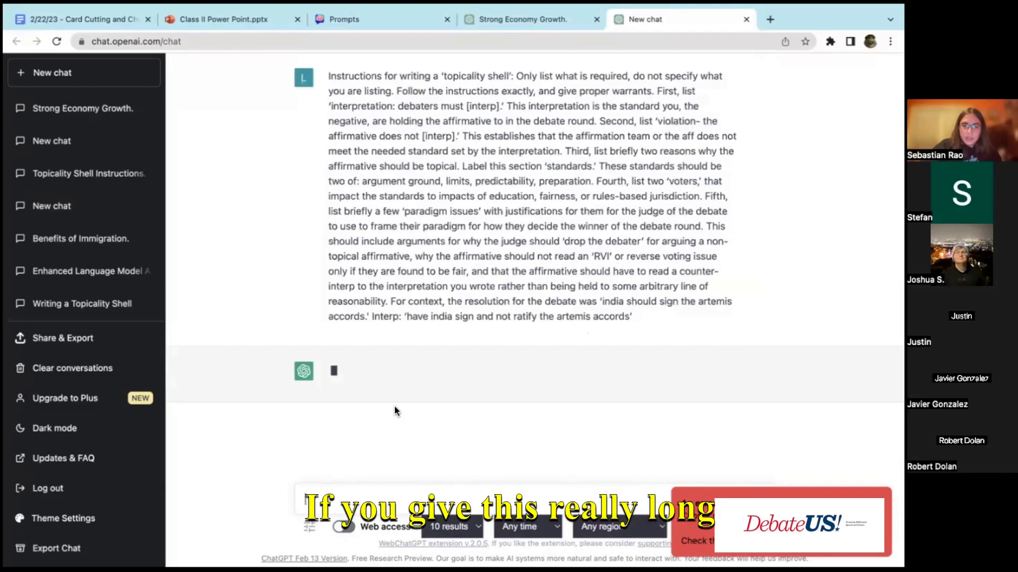
{"action": "triple_click", "coordinate": [429, 237]}
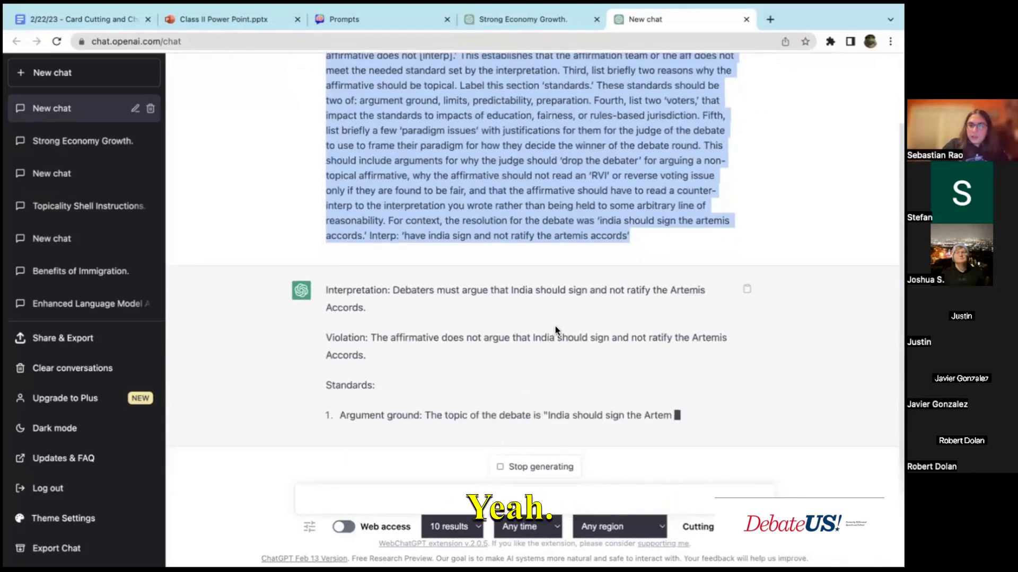
{"action": "left_click", "coordinate": [573, 274]}
{"action": "left_click_drag", "start_coordinate": [574, 274], "coordinate": [472, 317]}
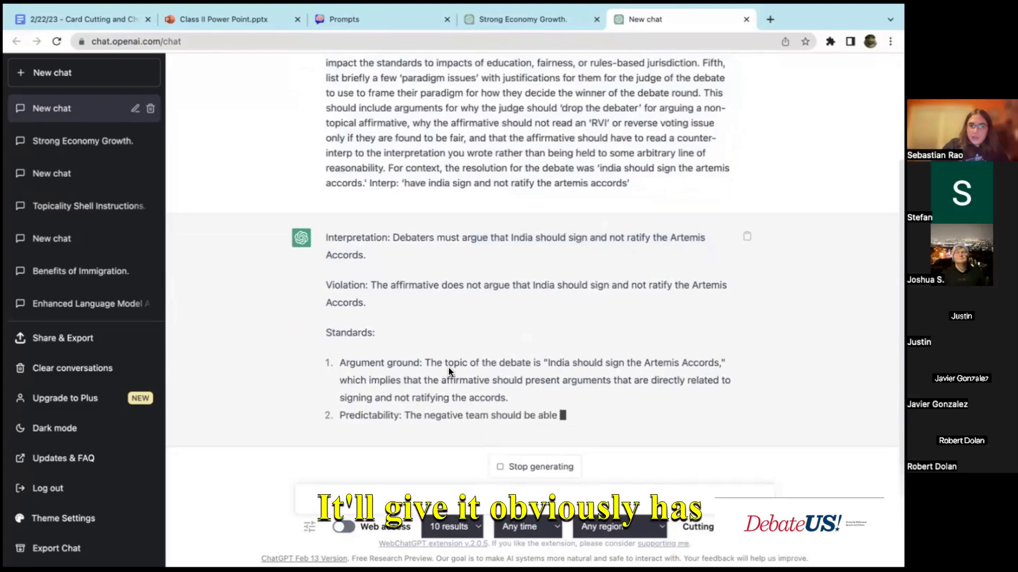
{"action": "left_click_drag", "start_coordinate": [547, 345], "coordinate": [588, 339]}
{"action": "double_click", "coordinate": [587, 329]}
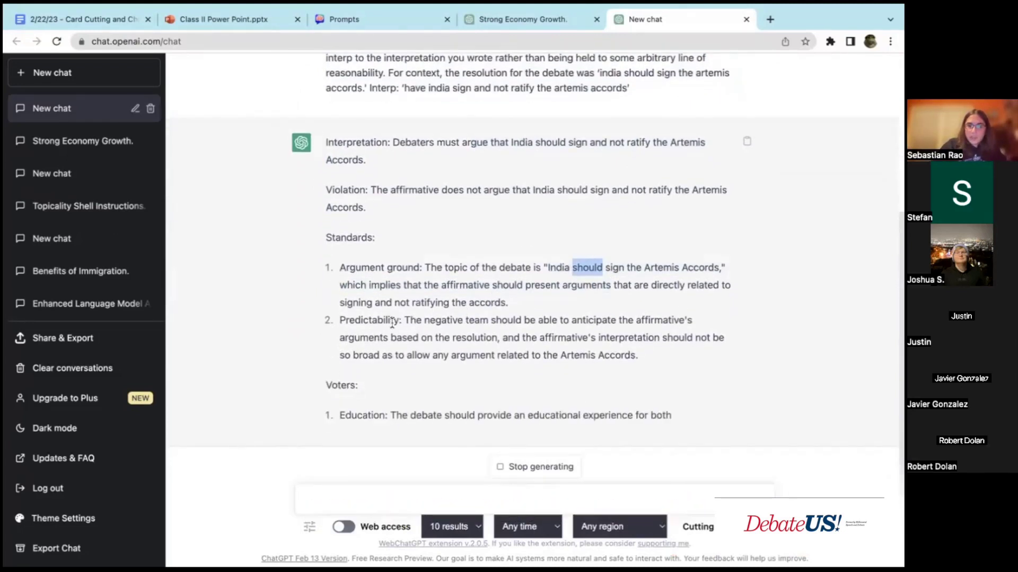
Highlight the Argument ground and Predictability standards and the Drop the debater, No RVI and reasonability paradigm issues.
{"action": "double_click", "coordinate": [402, 250]}
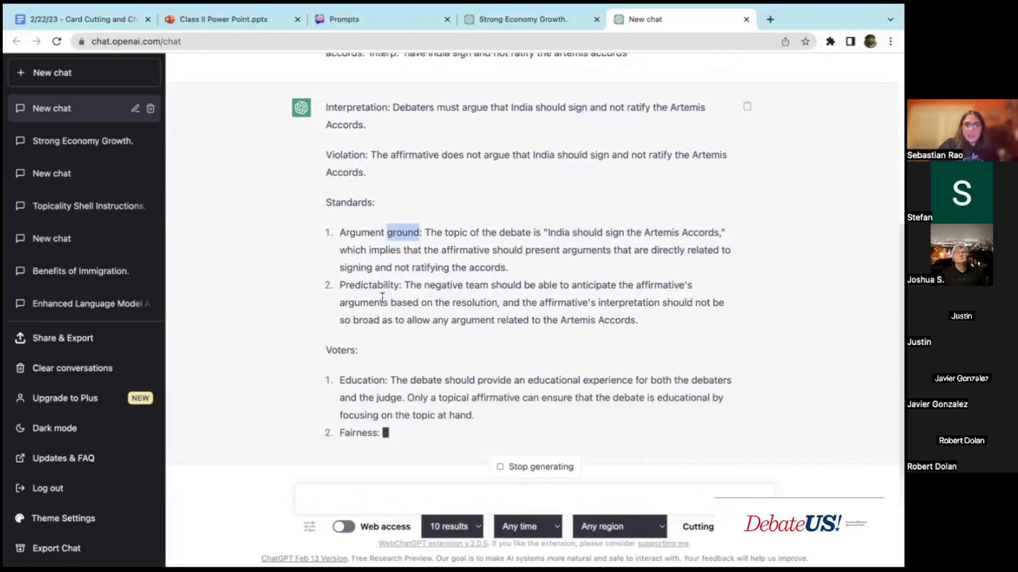
{"action": "double_click", "coordinate": [374, 268]}
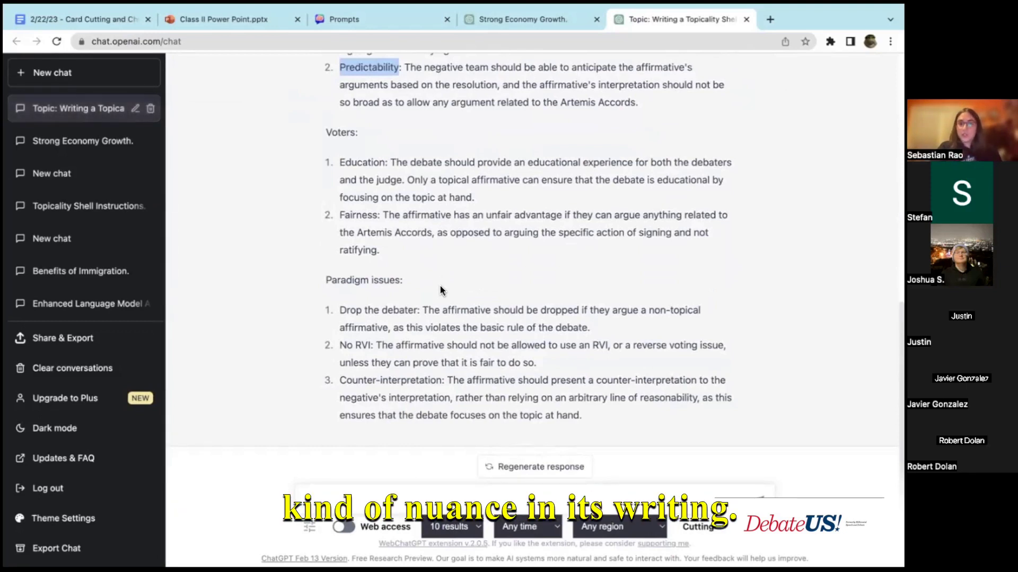
{"action": "triple_click", "coordinate": [380, 285]}
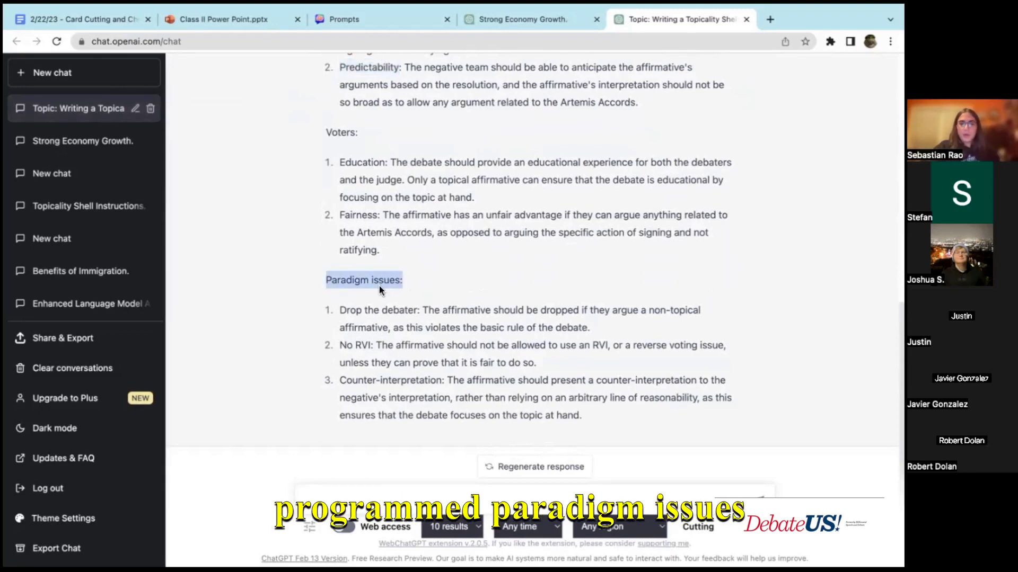
{"action": "double_click", "coordinate": [347, 309]}
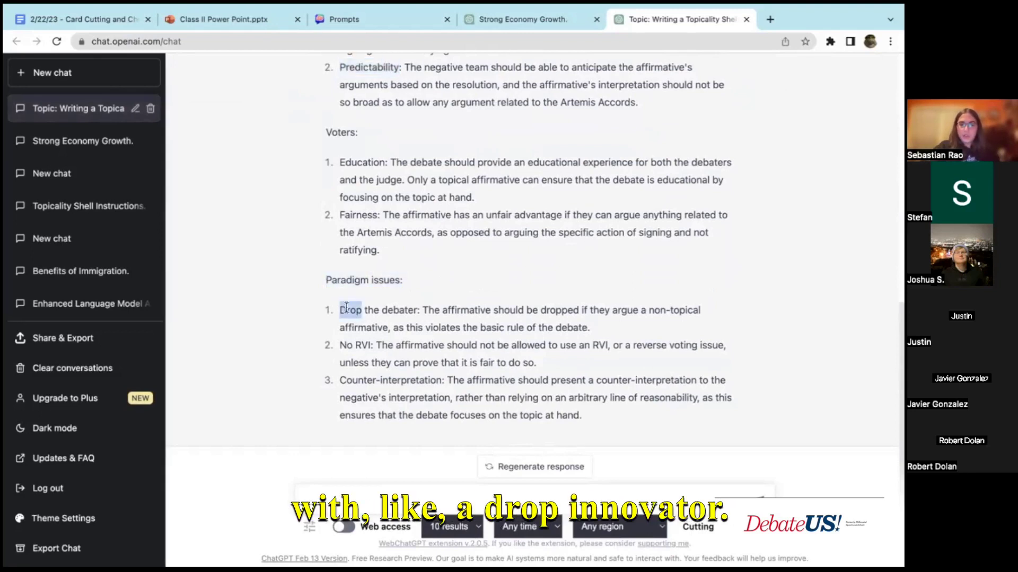
{"action": "double_click", "coordinate": [345, 346]}
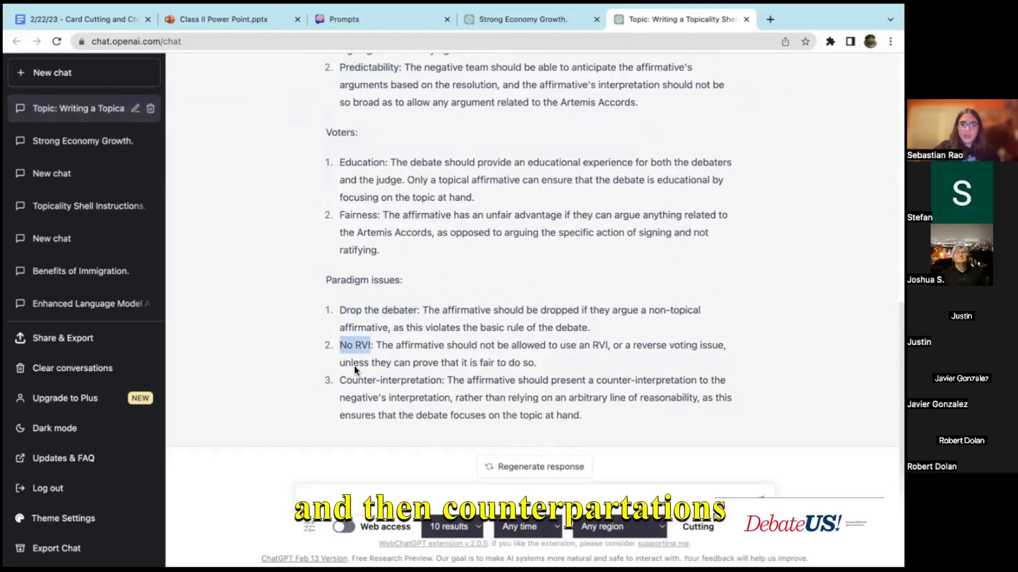
{"action": "left_click_drag", "start_coordinate": [393, 380], "coordinate": [405, 402]}
{"action": "left_click", "coordinate": [639, 402]}
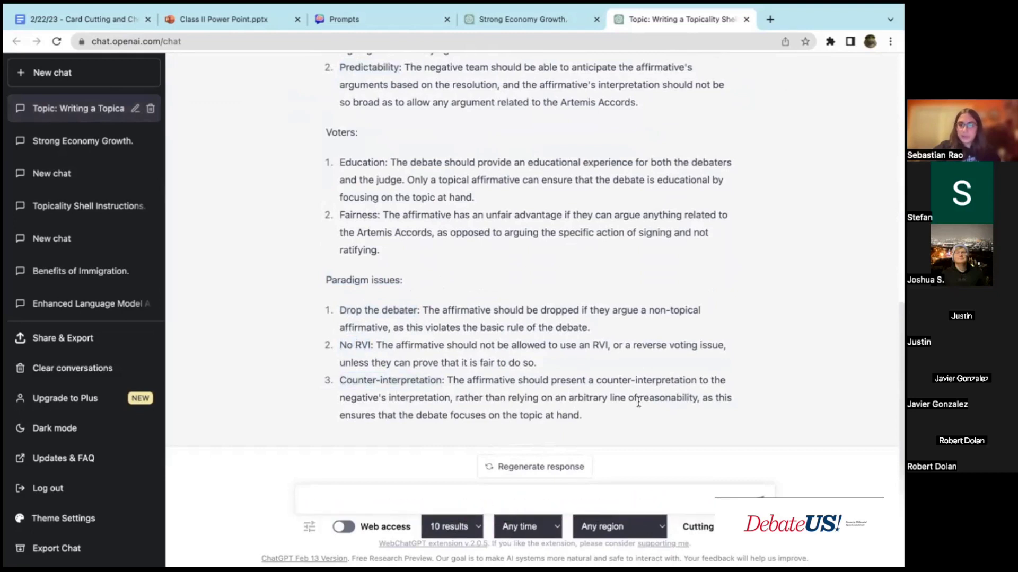
{"action": "double_click", "coordinate": [641, 401]}
Review the sent prompt and the generated topicality shell on the Artemis Accords.
{"action": "scroll", "coordinate": [605, 394], "scroll_direction": "up", "scroll_amount": 12}
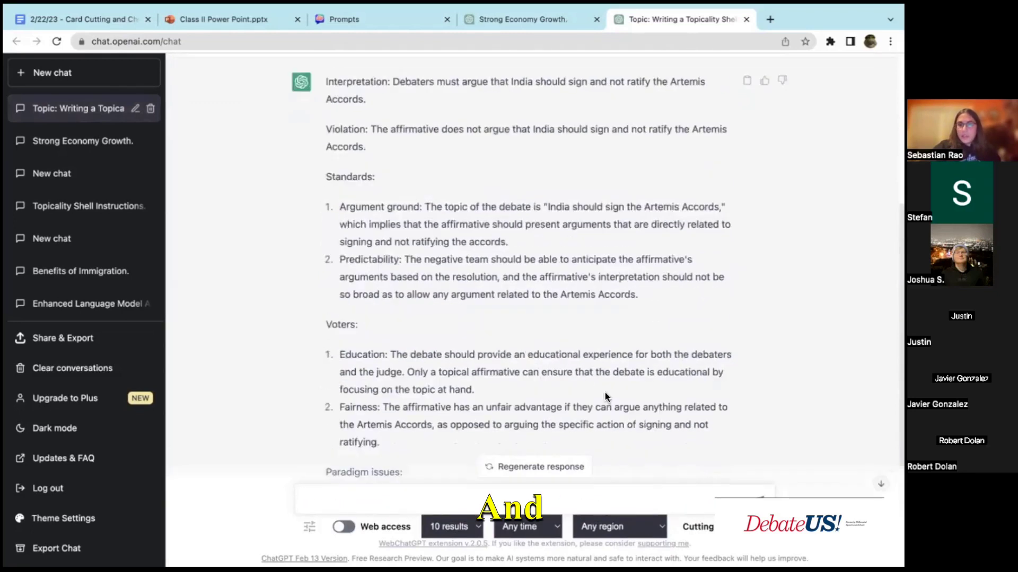
{"action": "scroll", "coordinate": [605, 397], "scroll_direction": "down", "scroll_amount": 7}
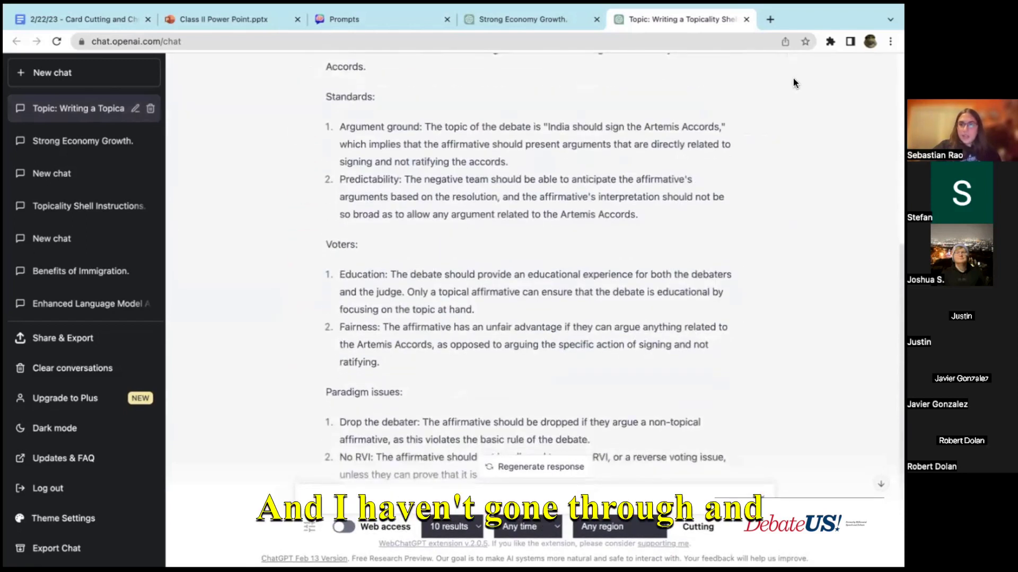
{"action": "scroll", "coordinate": [651, 157], "scroll_direction": "up", "scroll_amount": 2}
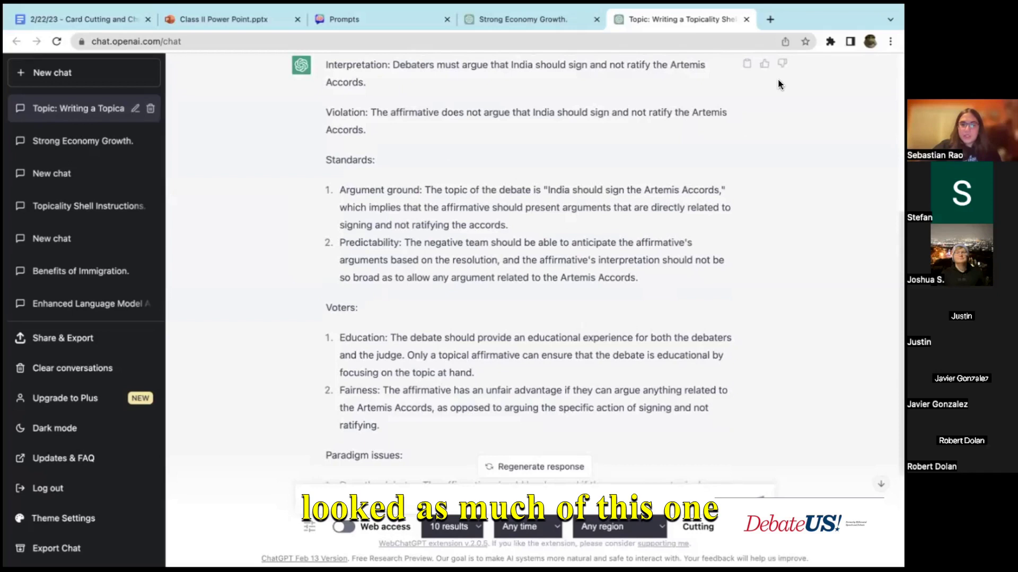
{"action": "scroll", "coordinate": [482, 249], "scroll_direction": "down", "scroll_amount": 1}
{"action": "scroll", "coordinate": [482, 250], "scroll_direction": "up", "scroll_amount": 4}
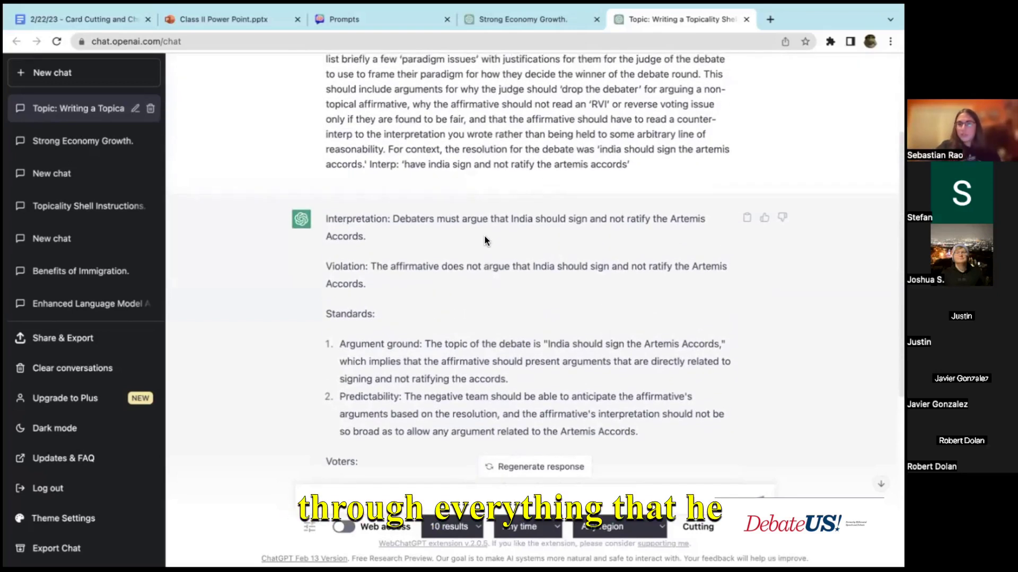
{"action": "scroll", "coordinate": [484, 234], "scroll_direction": "up", "scroll_amount": 4}
{"action": "triple_click", "coordinate": [484, 199]}
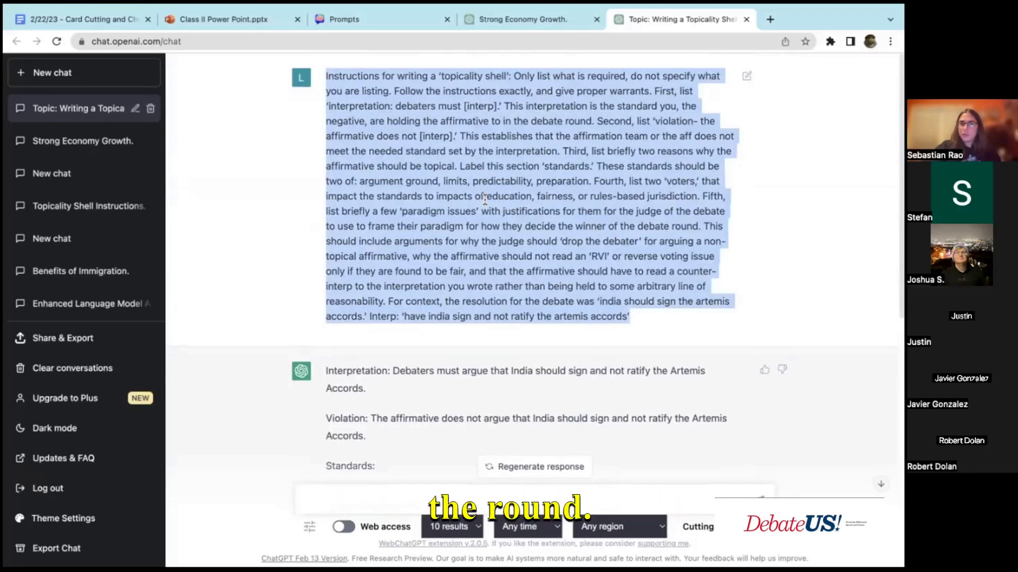
{"action": "scroll", "coordinate": [390, 437], "scroll_direction": "down", "scroll_amount": 5}
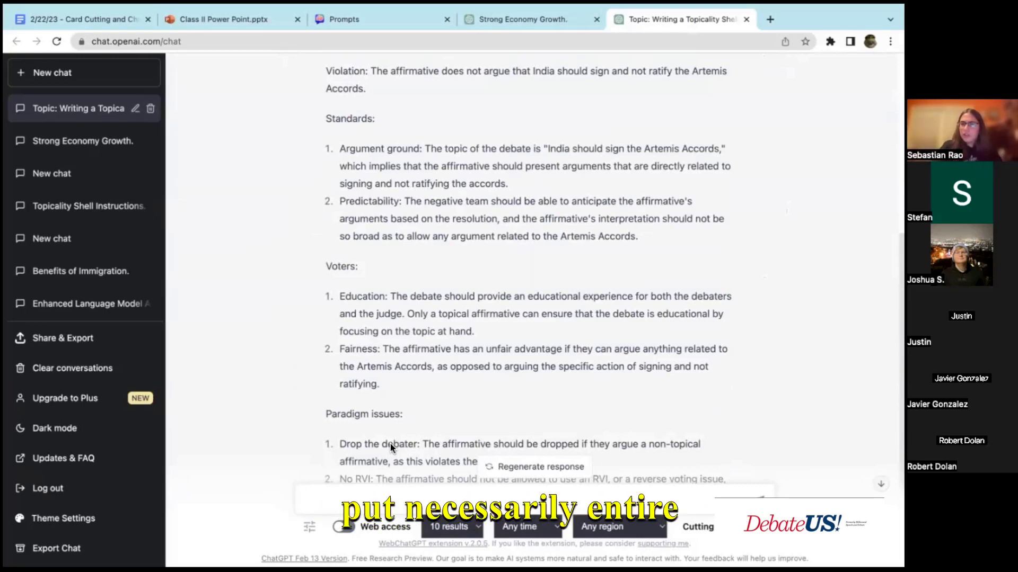
{"action": "scroll", "coordinate": [411, 367], "scroll_direction": "up", "scroll_amount": 3}
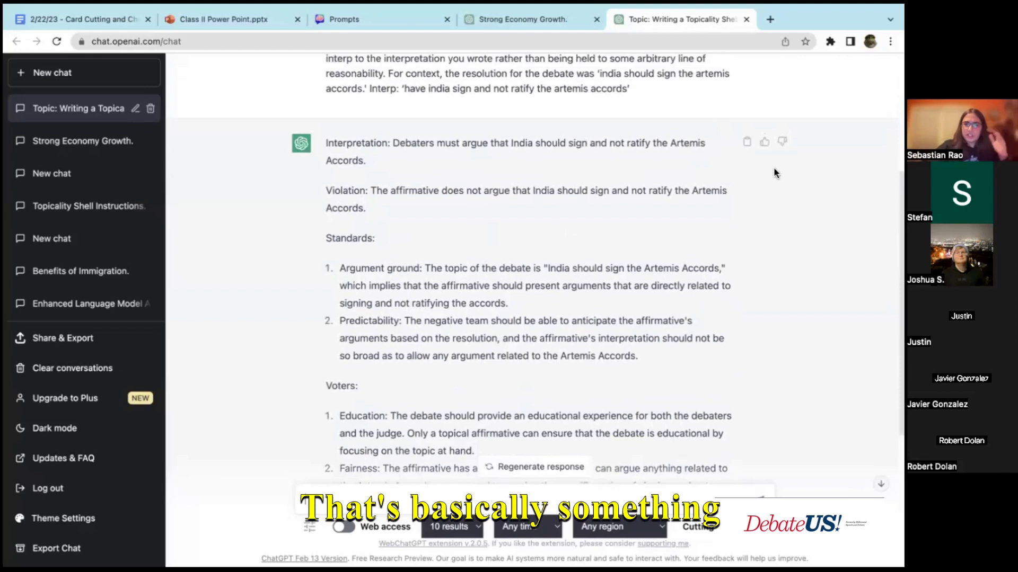
{"action": "scroll", "coordinate": [587, 233], "scroll_direction": "down", "scroll_amount": 5}
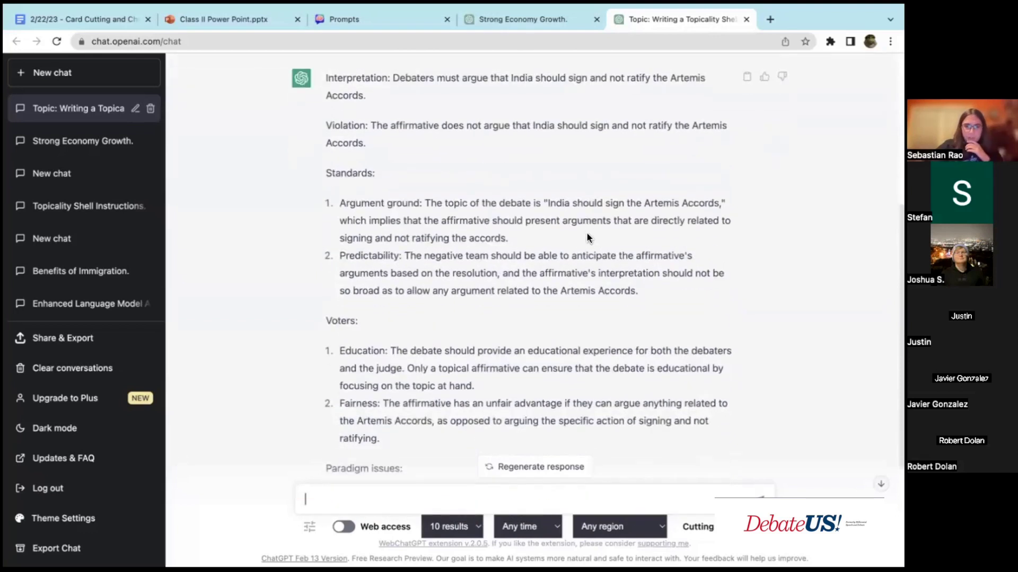
{"action": "scroll", "coordinate": [514, 279], "scroll_direction": "up", "scroll_amount": 10}
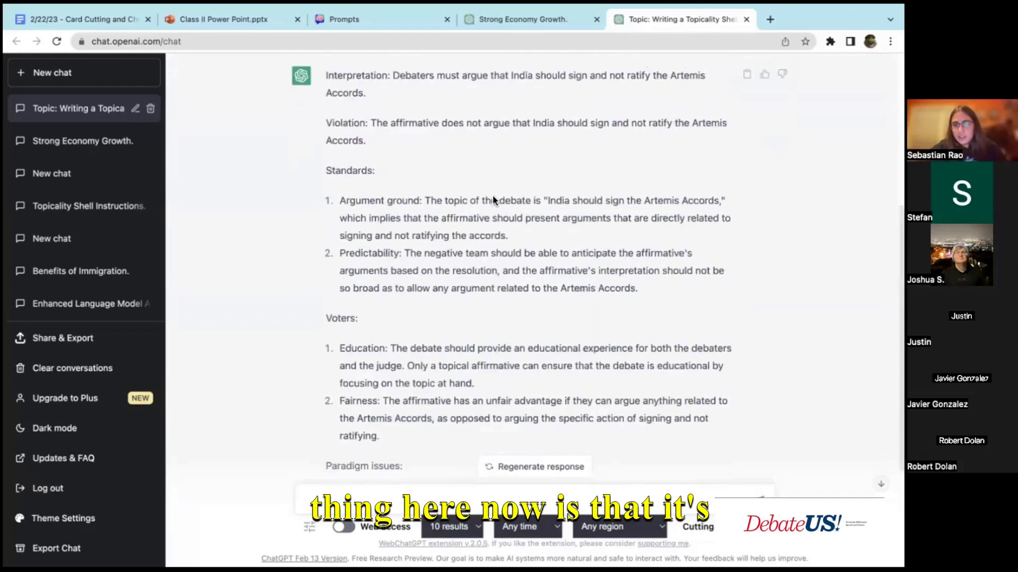
{"action": "scroll", "coordinate": [417, 248], "scroll_direction": "down", "scroll_amount": 4}
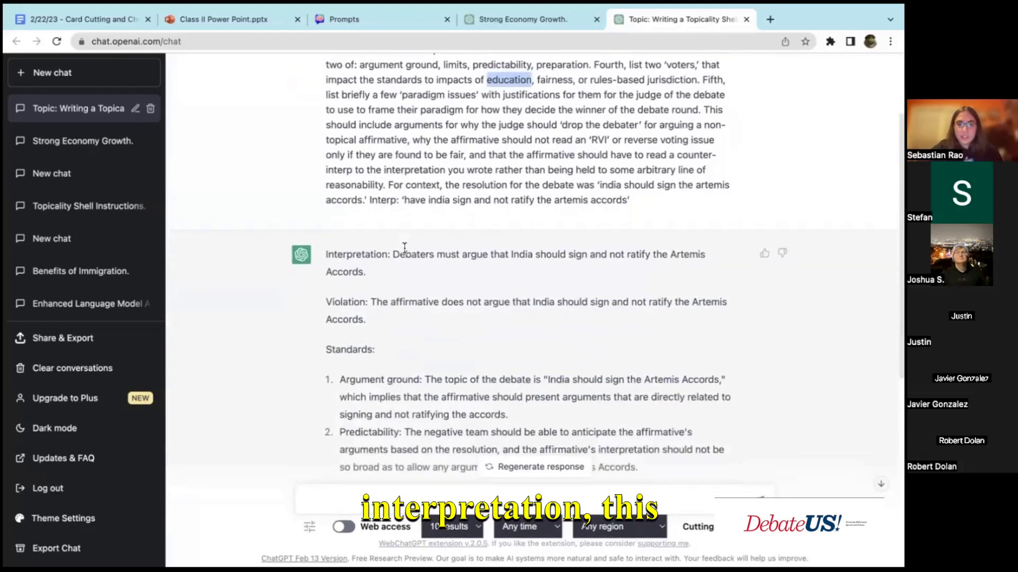
{"action": "left_click_drag", "start_coordinate": [393, 250], "coordinate": [431, 272]}
{"action": "scroll", "coordinate": [403, 300], "scroll_direction": "down", "scroll_amount": 5}
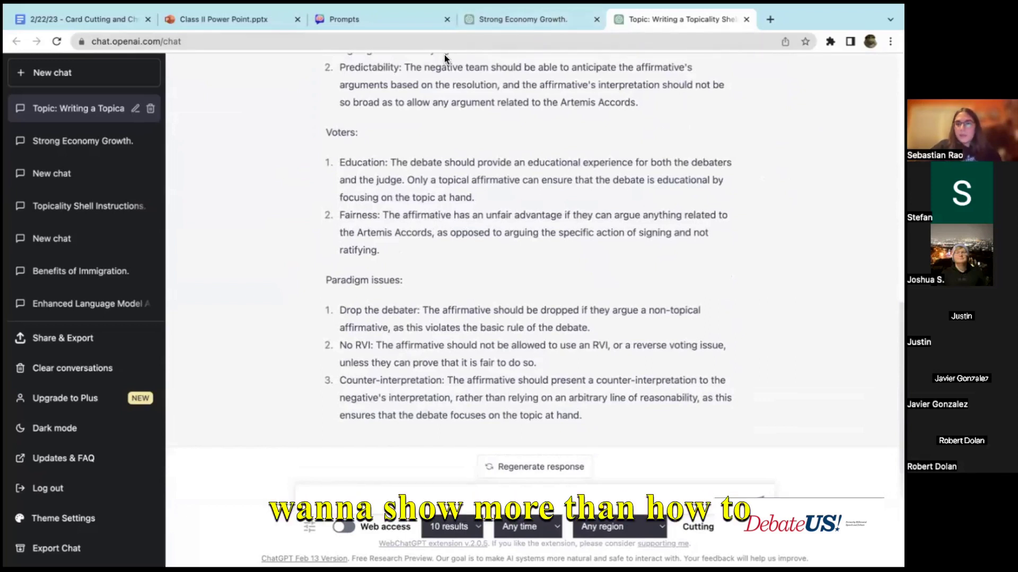
Select the whole A2 T-Shell prompt on the saved prompts page, then return to the chat.
{"action": "left_click_drag", "start_coordinate": [441, 24], "coordinate": [572, 23]}
{"action": "left_click", "coordinate": [345, 253]}
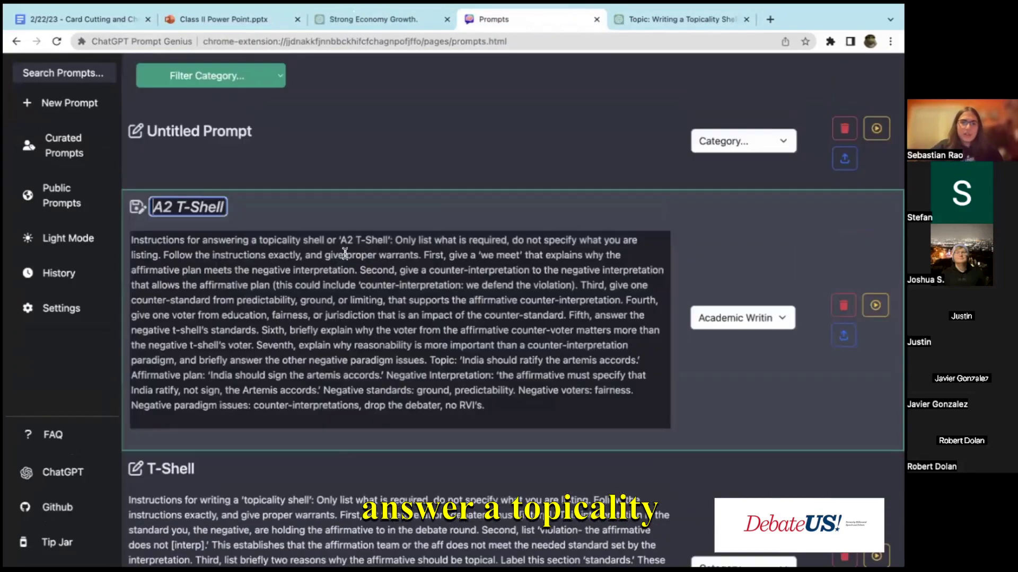
{"action": "key", "text": "ctrl+a"}
{"action": "key", "text": "ctrl+Tab"}
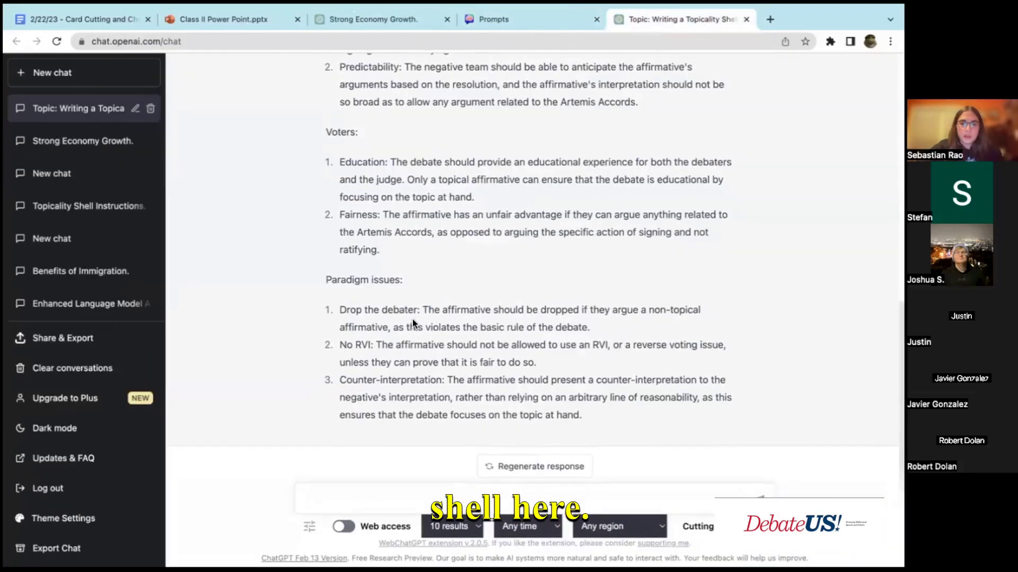
Paste the A2 T-Shell instructions into a new message, then go back to the saved prompts page.
{"action": "scroll", "coordinate": [393, 243], "scroll_direction": "up", "scroll_amount": 4}
{"action": "scroll", "coordinate": [393, 243], "scroll_direction": "up", "scroll_amount": 4}
{"action": "scroll", "coordinate": [393, 243], "scroll_direction": "down", "scroll_amount": 8}
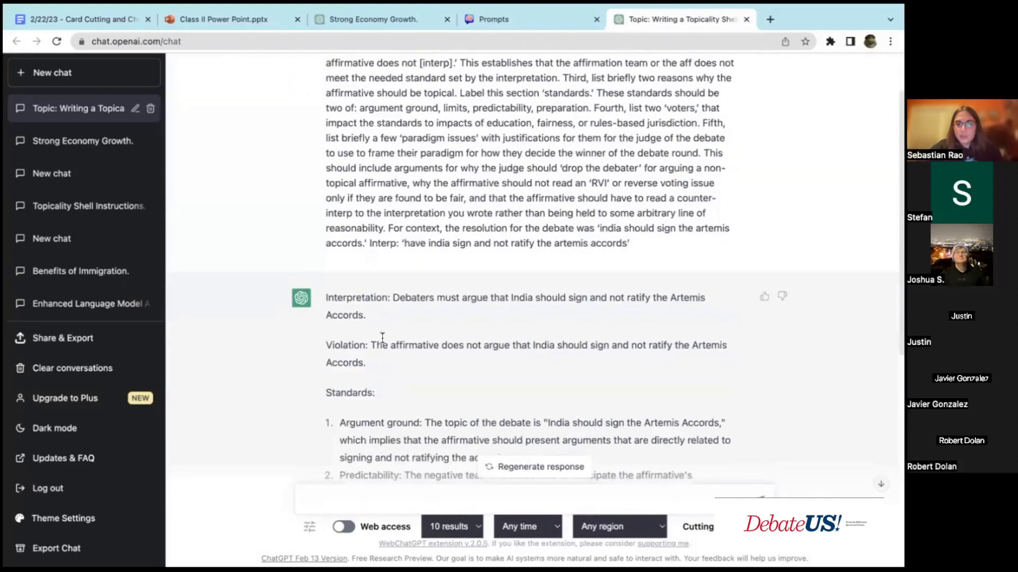
{"action": "key", "text": "ctrl+v"}
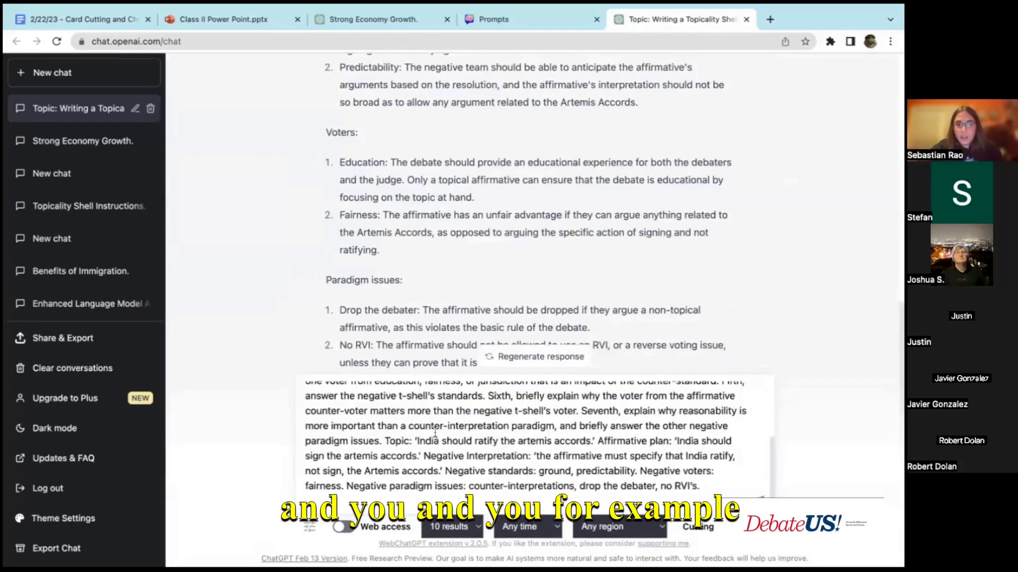
{"action": "scroll", "coordinate": [435, 432], "scroll_direction": "up", "scroll_amount": 1}
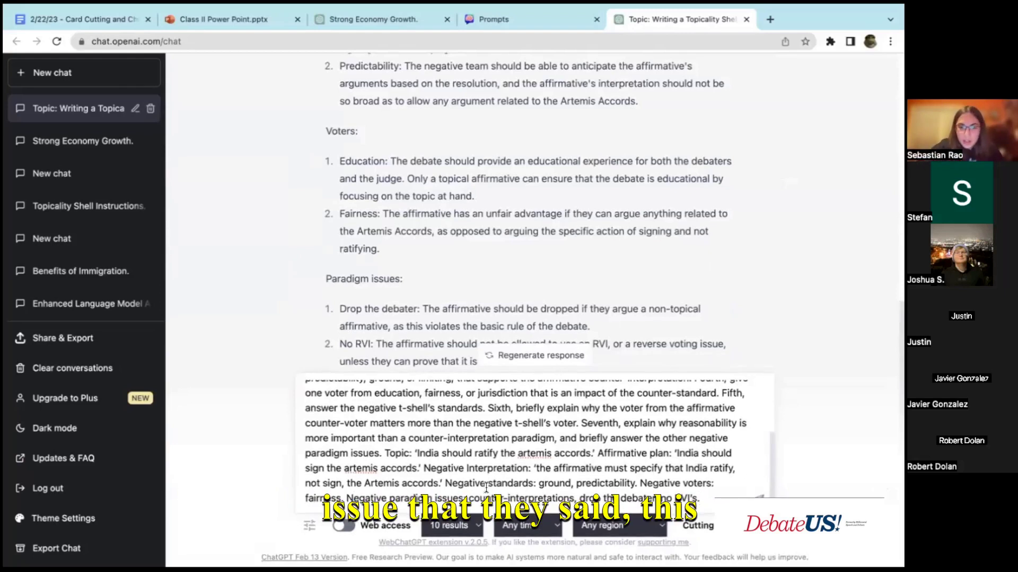
{"action": "scroll", "coordinate": [412, 467], "scroll_direction": "up", "scroll_amount": 5}
{"action": "key", "text": "ctrl+shift+Tab"}
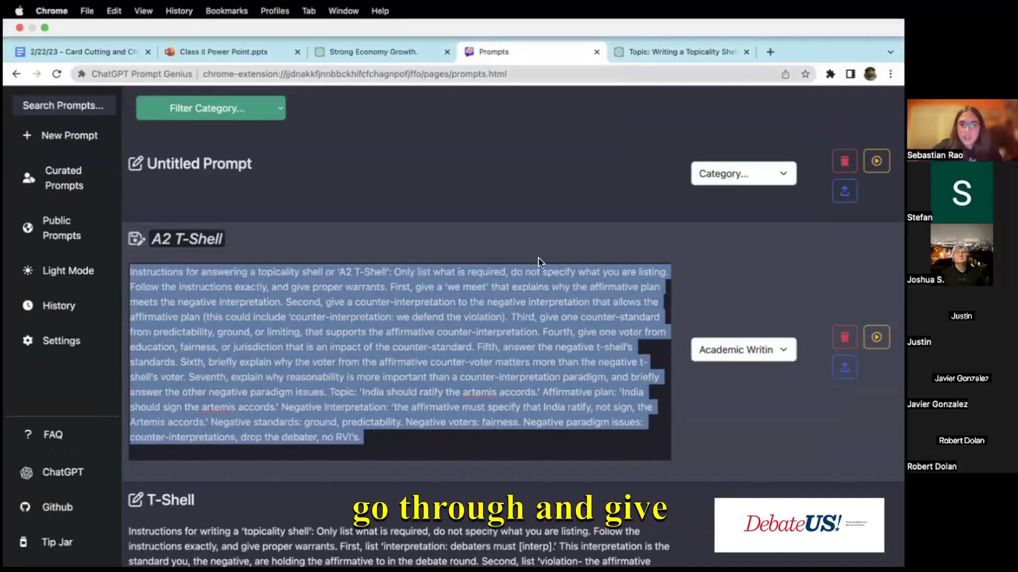
In the unsent A2 T-Shell prompt, replace the old negative positions with 'shell:'.
{"action": "left_click", "coordinate": [635, 53]}
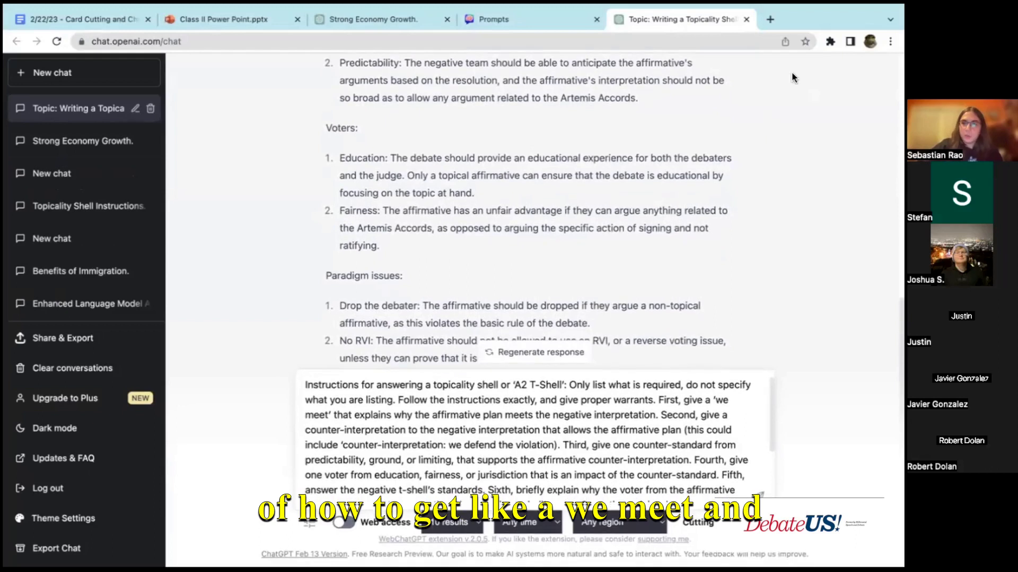
{"action": "scroll", "coordinate": [702, 170], "scroll_direction": "up", "scroll_amount": 3}
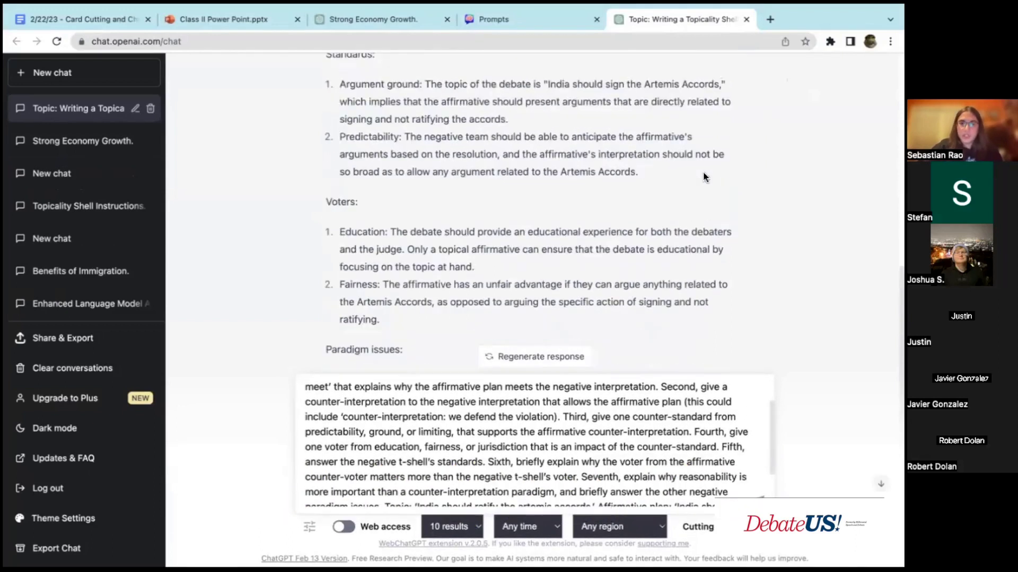
{"action": "scroll", "coordinate": [703, 171], "scroll_direction": "down", "scroll_amount": 3}
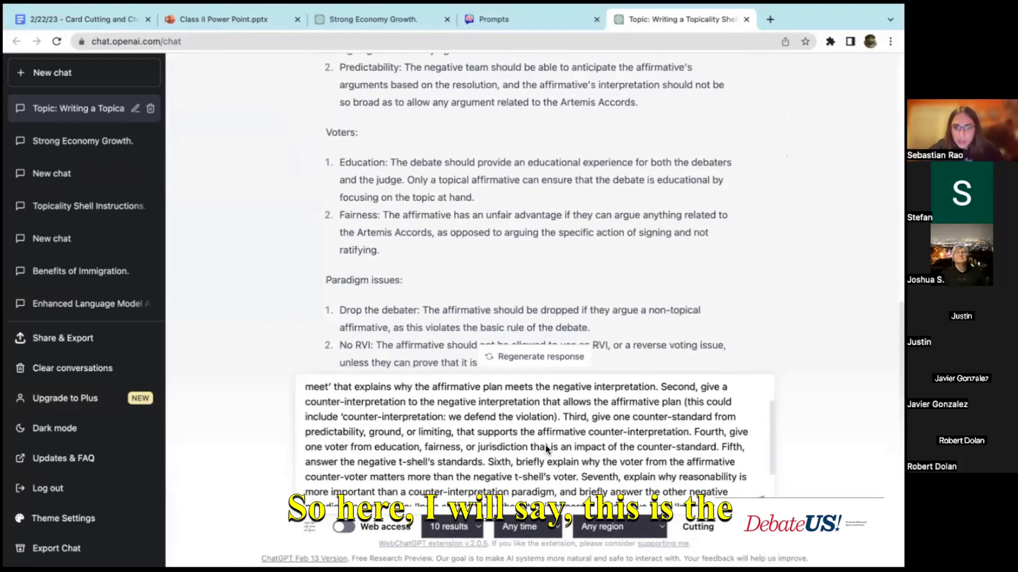
{"action": "scroll", "coordinate": [546, 446], "scroll_direction": "down", "scroll_amount": 2}
{"action": "left_click_drag", "start_coordinate": [385, 455], "coordinate": [423, 469]}
{"action": "left_click", "coordinate": [454, 469]}
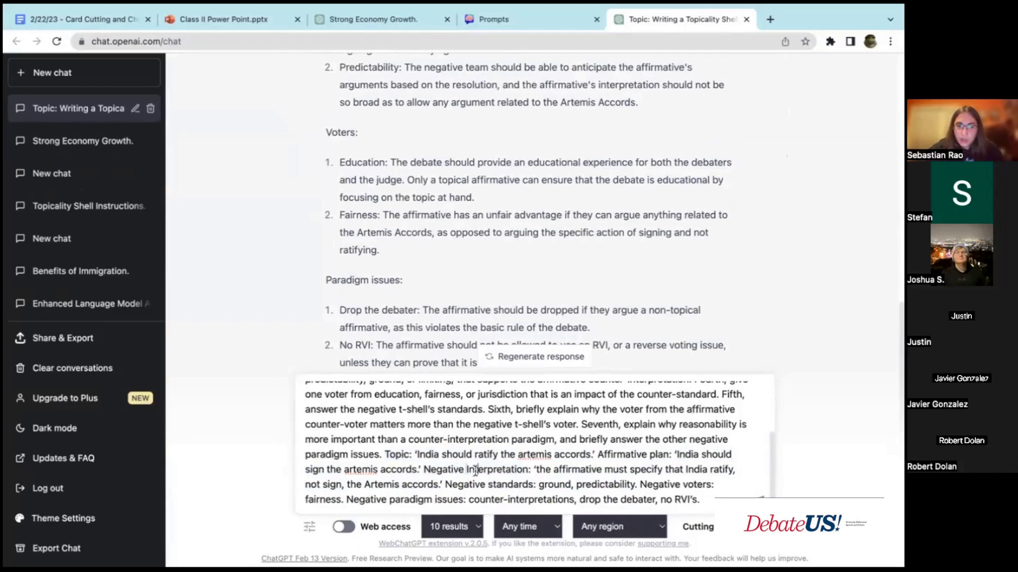
{"action": "left_click_drag", "start_coordinate": [466, 470], "coordinate": [700, 499]}
{"action": "type", "text": "shell:"}
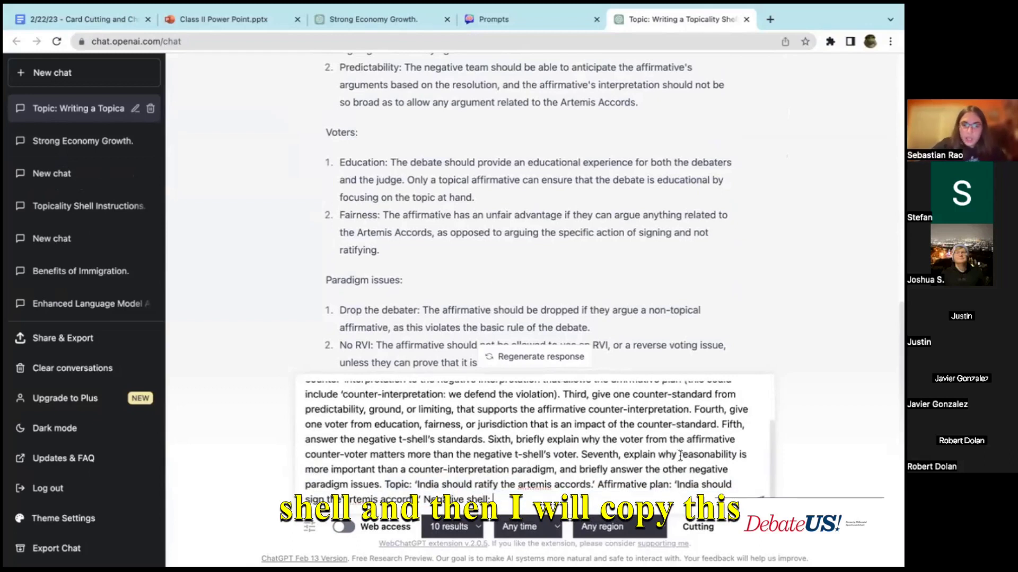
Copy the generated topicality shell, paste it after 'shell:', and send the message.
{"action": "scroll", "coordinate": [673, 322], "scroll_direction": "up", "scroll_amount": 5}
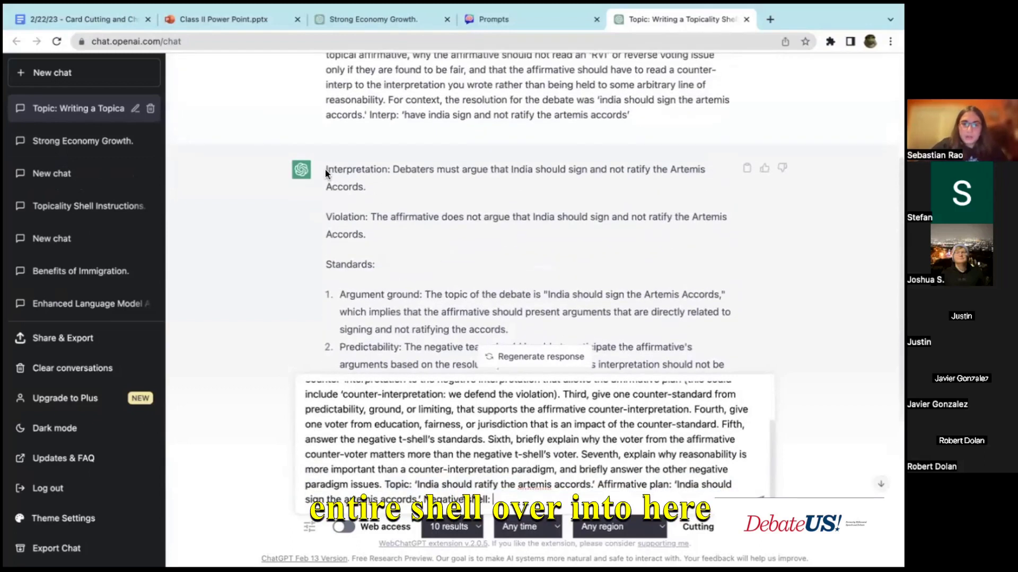
{"action": "left_click_drag", "start_coordinate": [325, 169], "coordinate": [466, 371]}
{"action": "key", "text": "super+c"}
{"action": "key", "text": "super+v"}
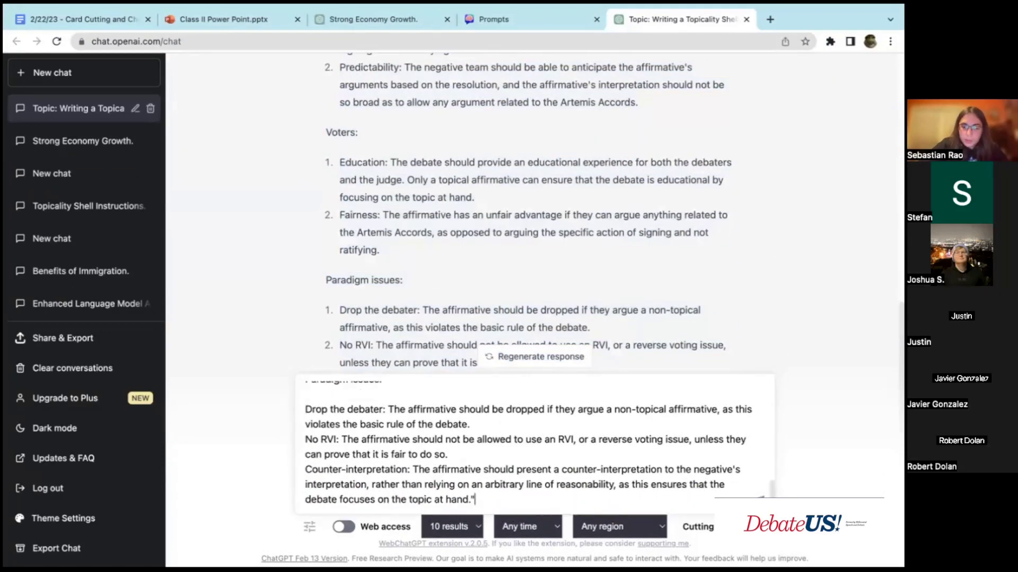
{"action": "key", "text": "Return"}
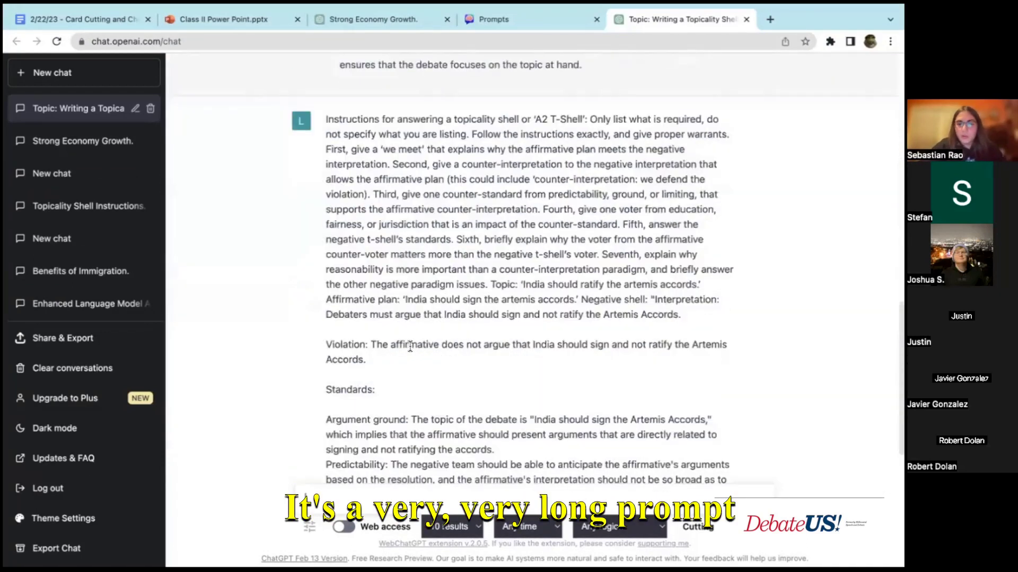
Read the generating A2 T-Shell reply, selecting its Counter-interpretation paragraph and Counter-standard heading.
{"action": "scroll", "coordinate": [410, 347], "scroll_direction": "down", "scroll_amount": 7}
{"action": "scroll", "coordinate": [277, 394], "scroll_direction": "up", "scroll_amount": 2}
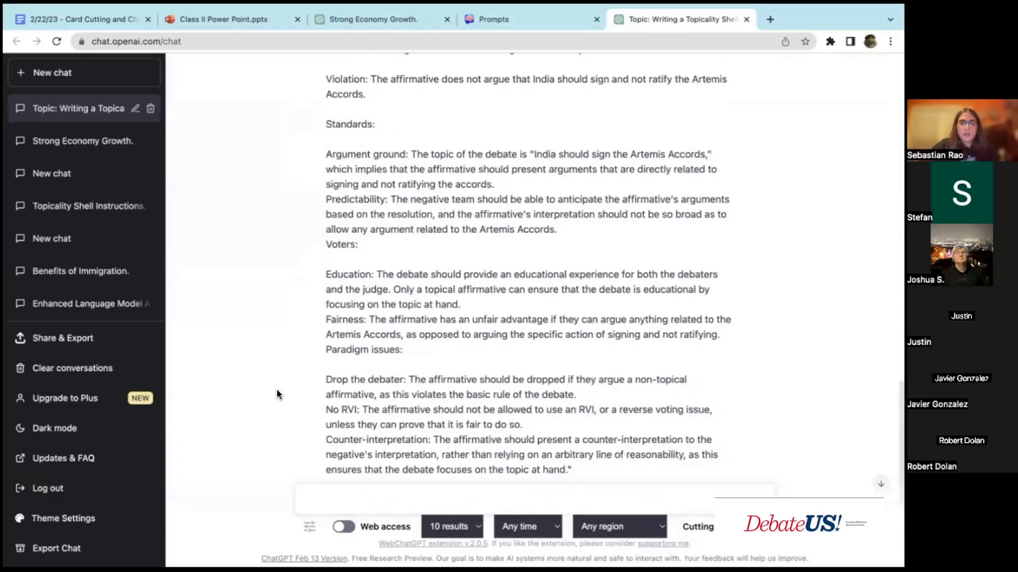
{"action": "scroll", "coordinate": [276, 395], "scroll_direction": "up", "scroll_amount": 8}
{"action": "scroll", "coordinate": [280, 400], "scroll_direction": "down", "scroll_amount": 2}
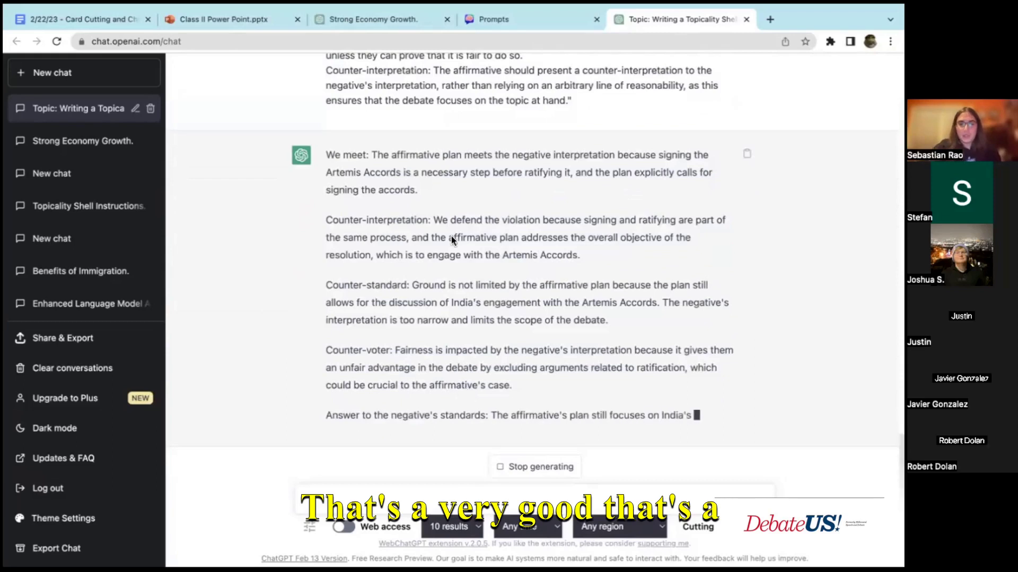
{"action": "triple_click", "coordinate": [408, 239]}
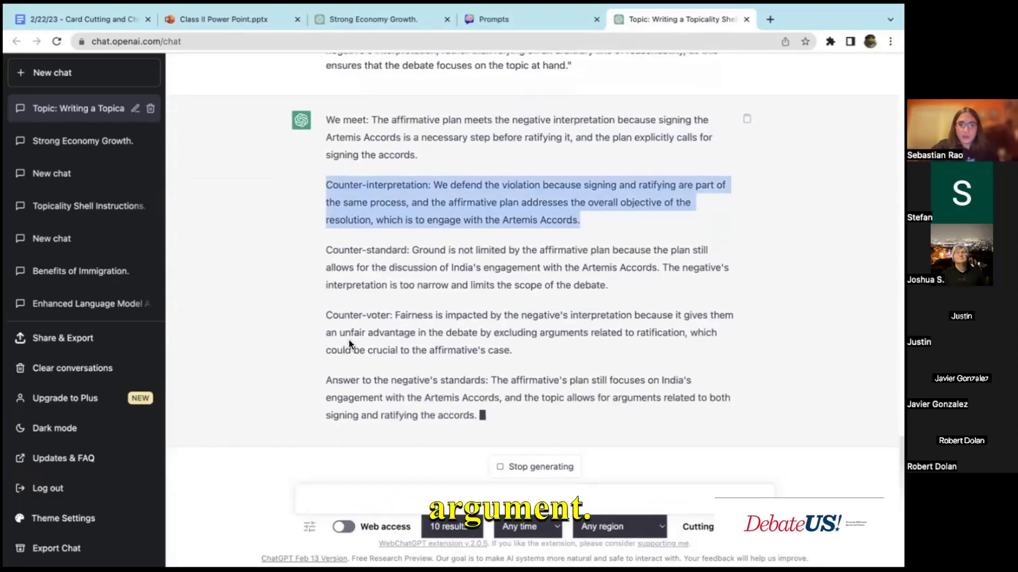
{"action": "left_click", "coordinate": [329, 335]}
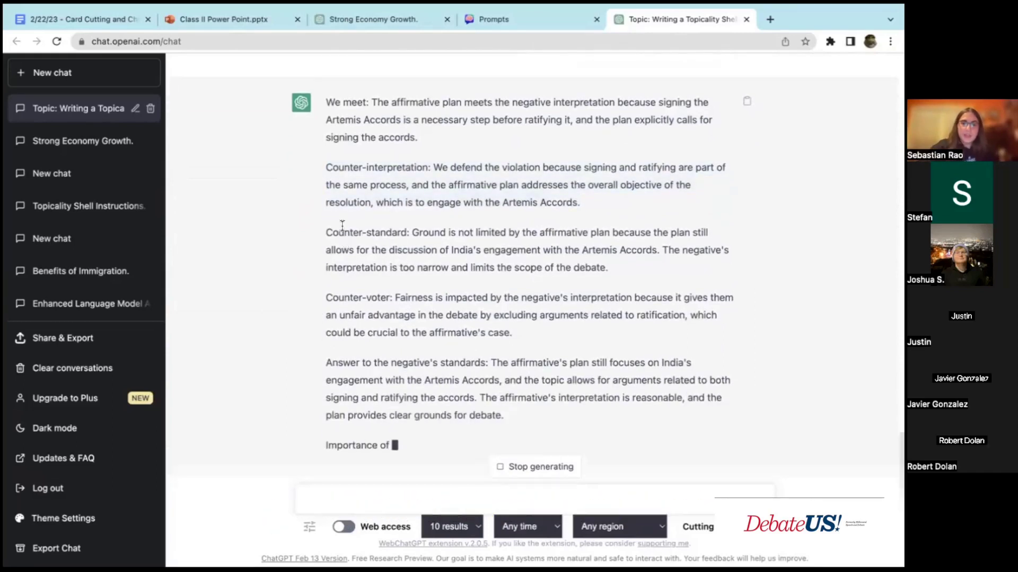
{"action": "left_click_drag", "start_coordinate": [326, 203], "coordinate": [385, 202]}
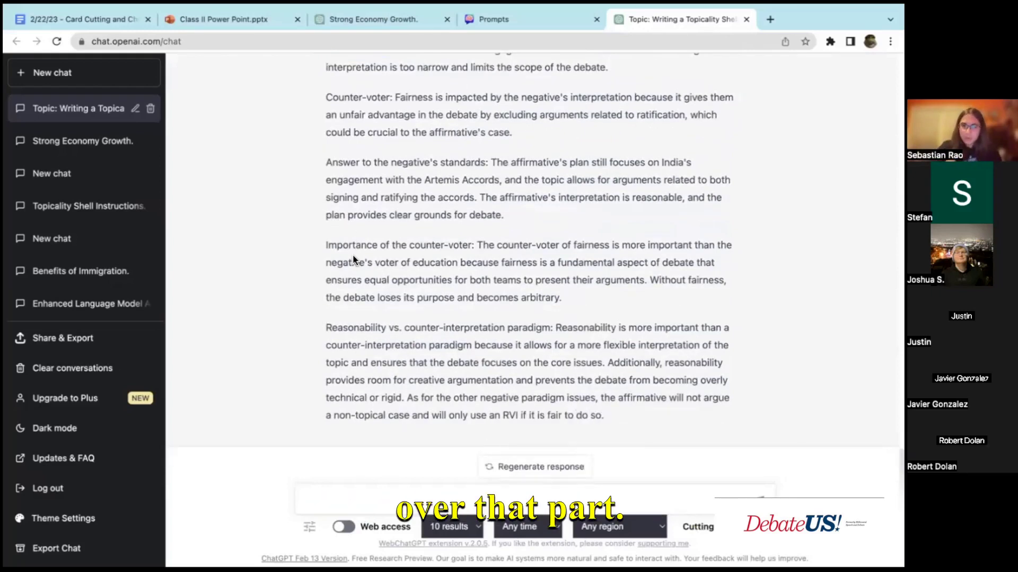
{"action": "scroll", "coordinate": [354, 260], "scroll_direction": "up", "scroll_amount": 5}
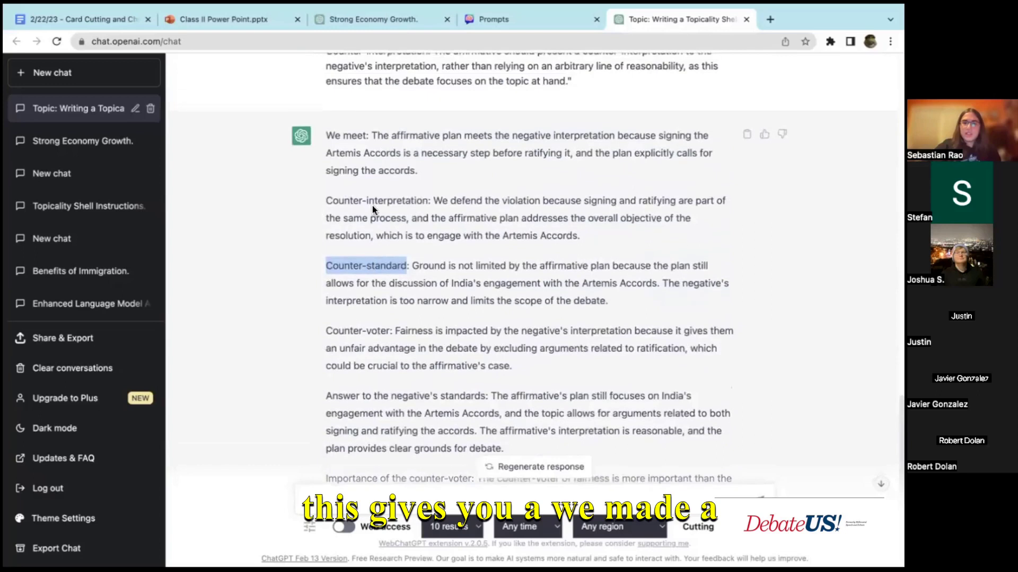
{"action": "scroll", "coordinate": [366, 227], "scroll_direction": "up", "scroll_amount": 1}
{"action": "left_click", "coordinate": [364, 228]}
{"action": "scroll", "coordinate": [350, 265], "scroll_direction": "down", "scroll_amount": 3}
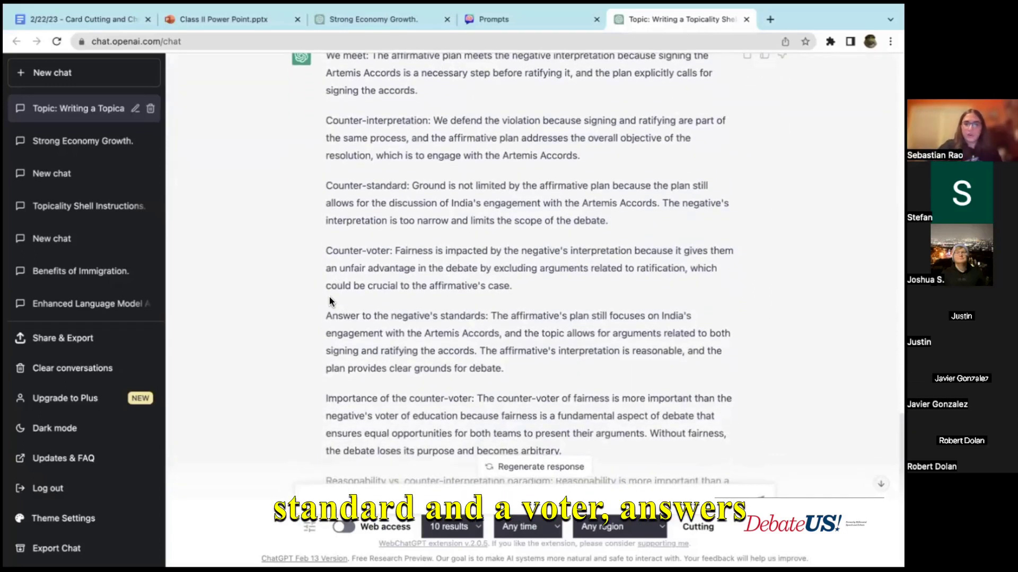
{"action": "scroll", "coordinate": [330, 297], "scroll_direction": "down", "scroll_amount": 2}
{"action": "double_click", "coordinate": [354, 283]}
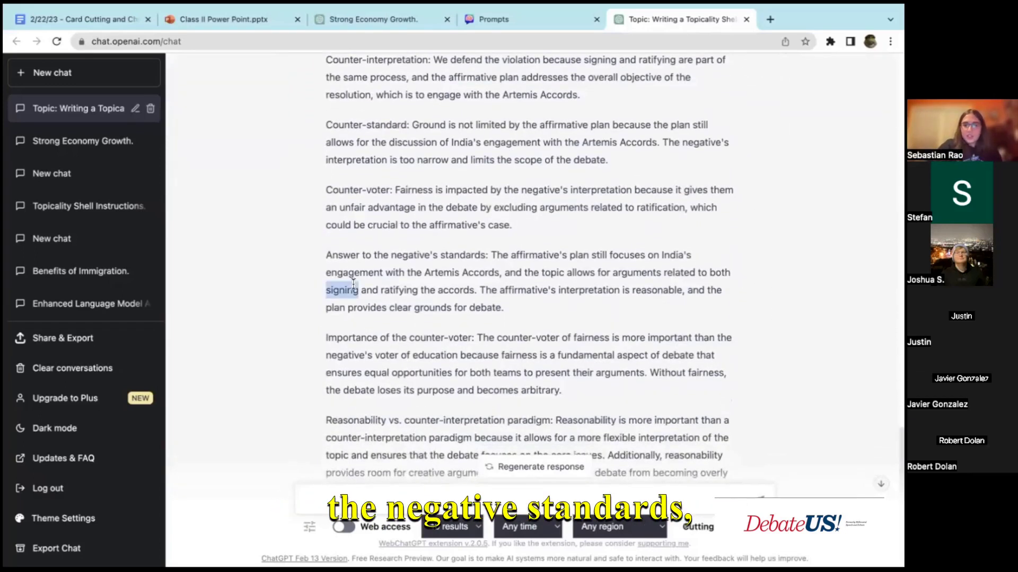
{"action": "triple_click", "coordinate": [353, 337]}
{"action": "scroll", "coordinate": [353, 338], "scroll_direction": "down", "scroll_amount": 1}
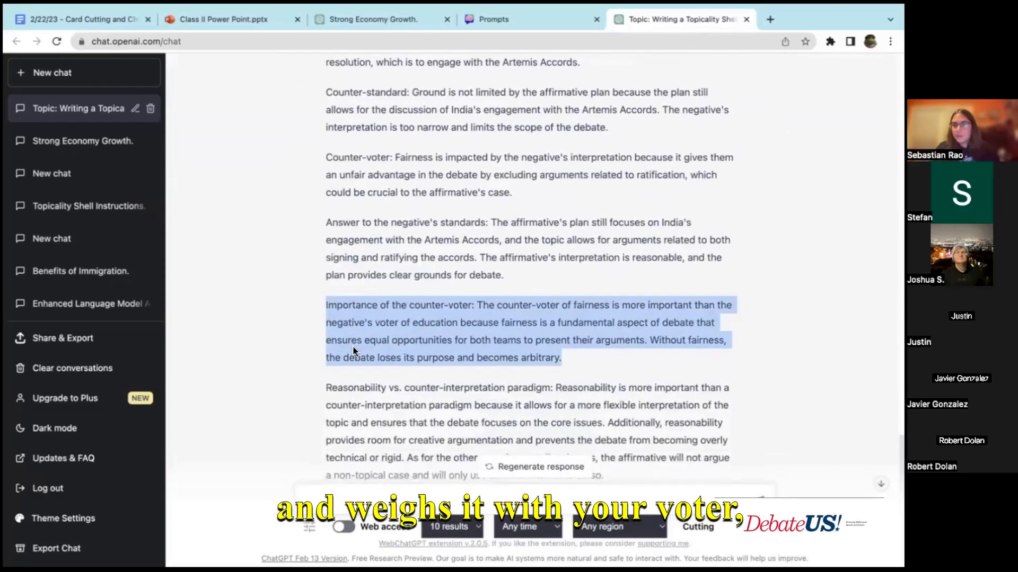
{"action": "scroll", "coordinate": [354, 350], "scroll_direction": "down", "scroll_amount": 2}
{"action": "triple_click", "coordinate": [369, 349]}
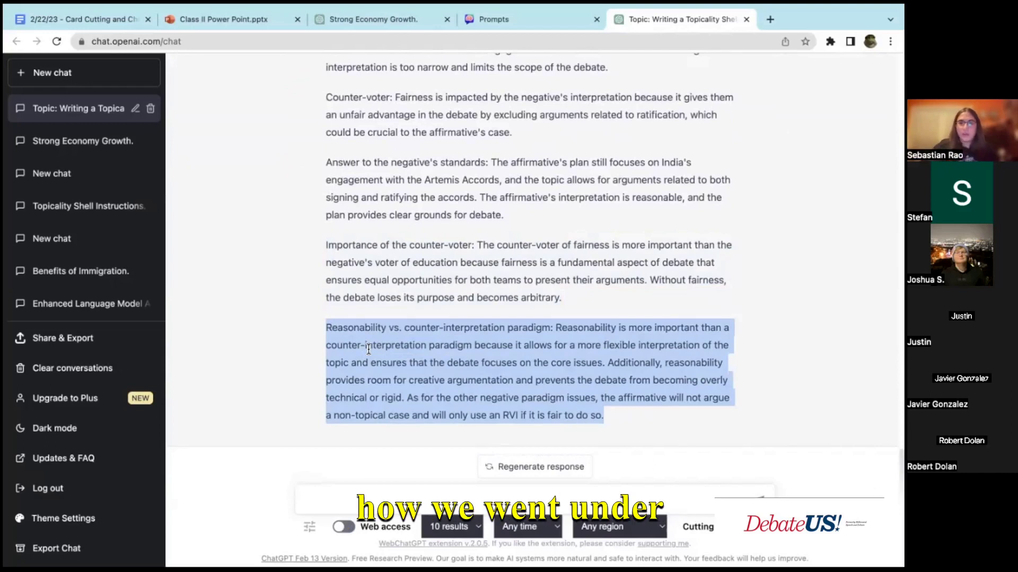
{"action": "scroll", "coordinate": [369, 349], "scroll_direction": "up", "scroll_amount": 4}
{"action": "scroll", "coordinate": [368, 352], "scroll_direction": "up", "scroll_amount": 4}
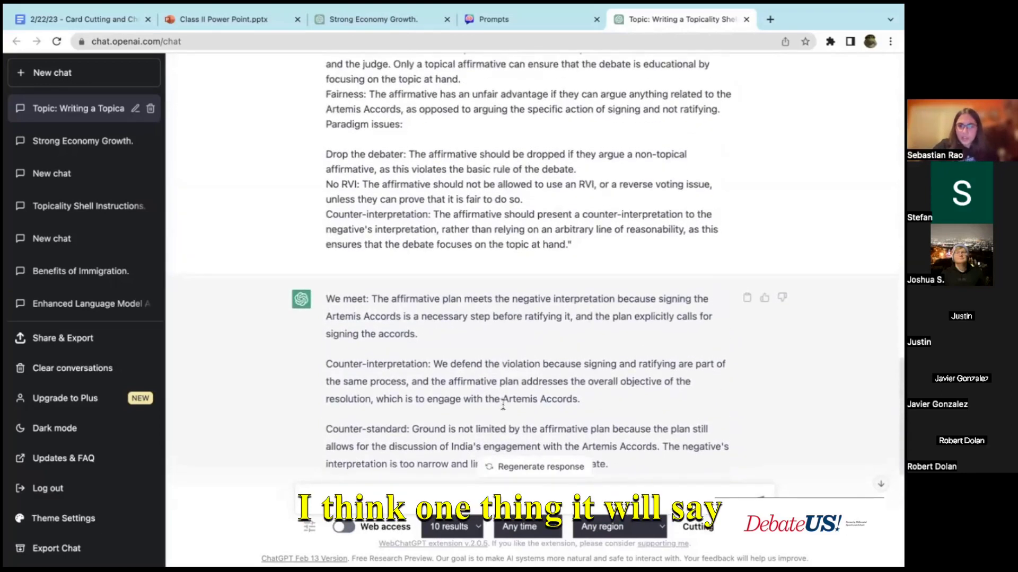
{"action": "scroll", "coordinate": [434, 400], "scroll_direction": "down", "scroll_amount": 4}
{"action": "scroll", "coordinate": [434, 400], "scroll_direction": "down", "scroll_amount": 4}
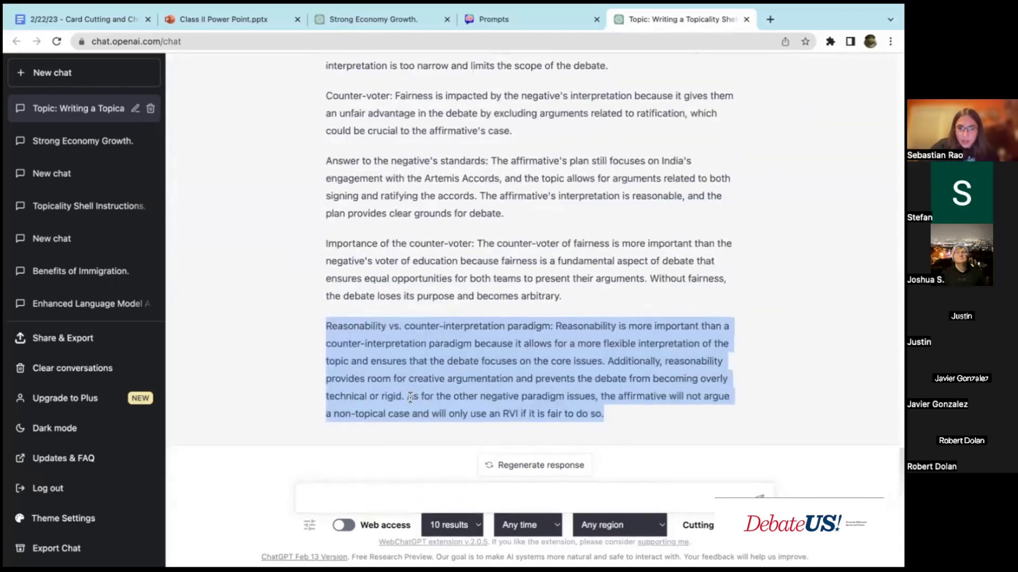
{"action": "double_click", "coordinate": [412, 398]}
{"action": "left_click", "coordinate": [611, 417], "text": "shift"}
{"action": "left_click", "coordinate": [466, 386]}
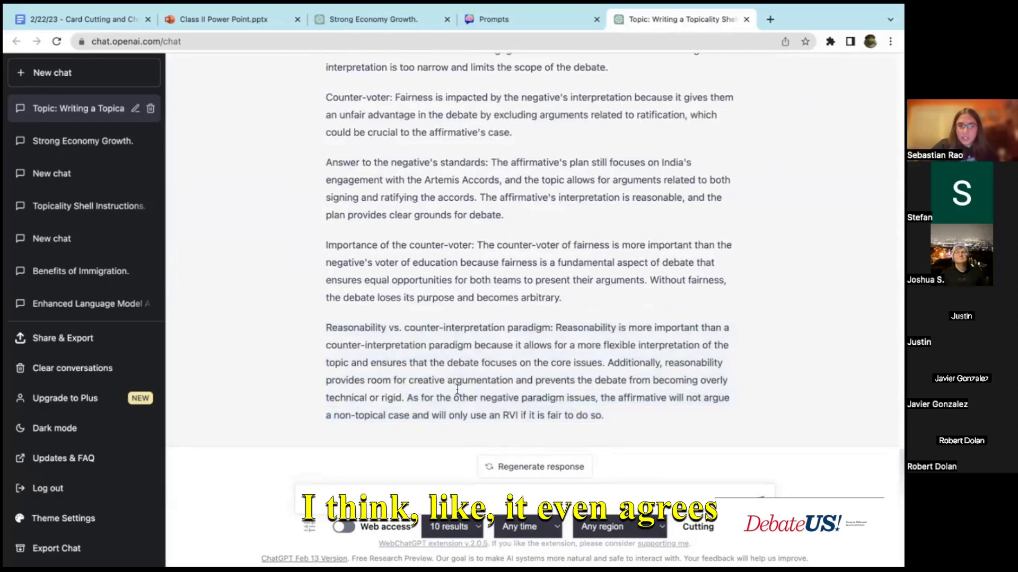
{"action": "left_click_drag", "start_coordinate": [408, 398], "coordinate": [582, 397]}
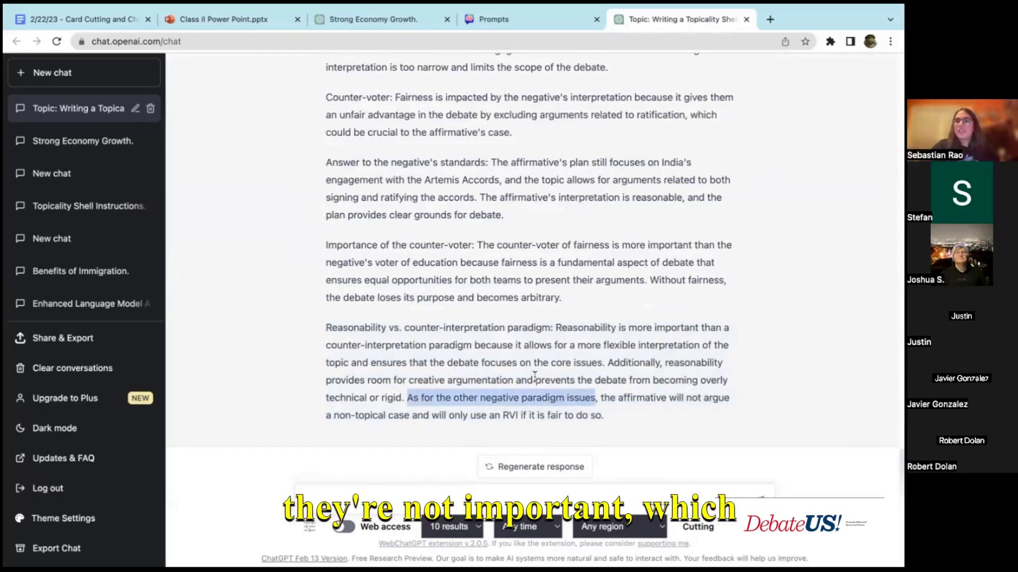
{"action": "scroll", "coordinate": [534, 378], "scroll_direction": "up", "scroll_amount": 10}
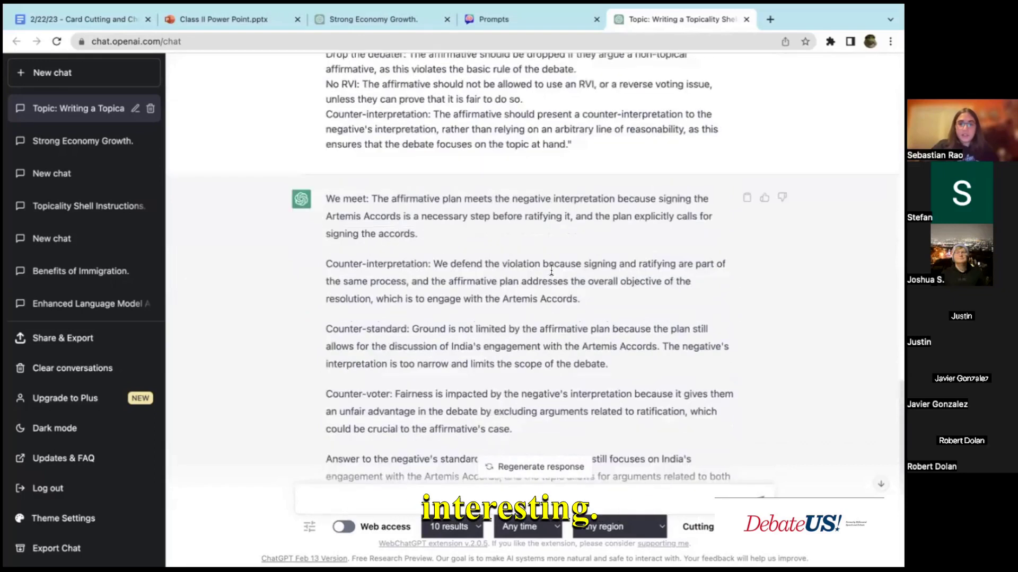
{"action": "scroll", "coordinate": [551, 270], "scroll_direction": "up", "scroll_amount": 6}
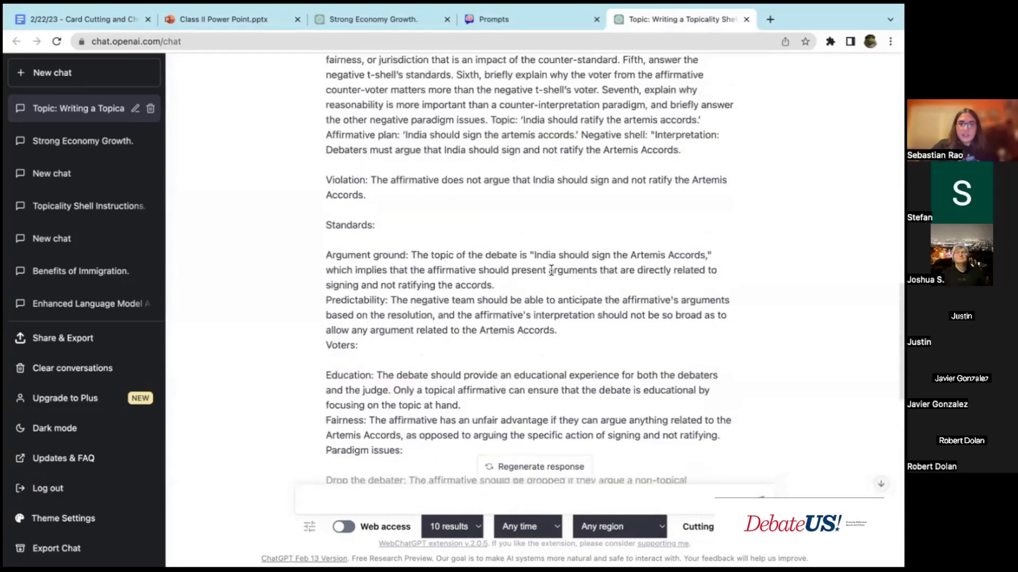
{"action": "scroll", "coordinate": [551, 270], "scroll_direction": "up", "scroll_amount": 15}
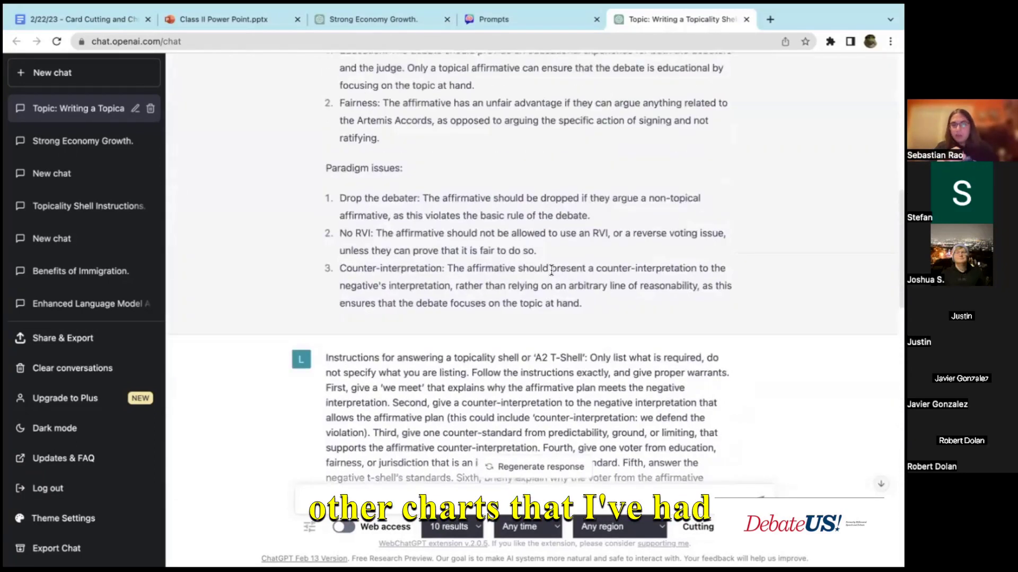
{"action": "scroll", "coordinate": [551, 270], "scroll_direction": "up", "scroll_amount": 5}
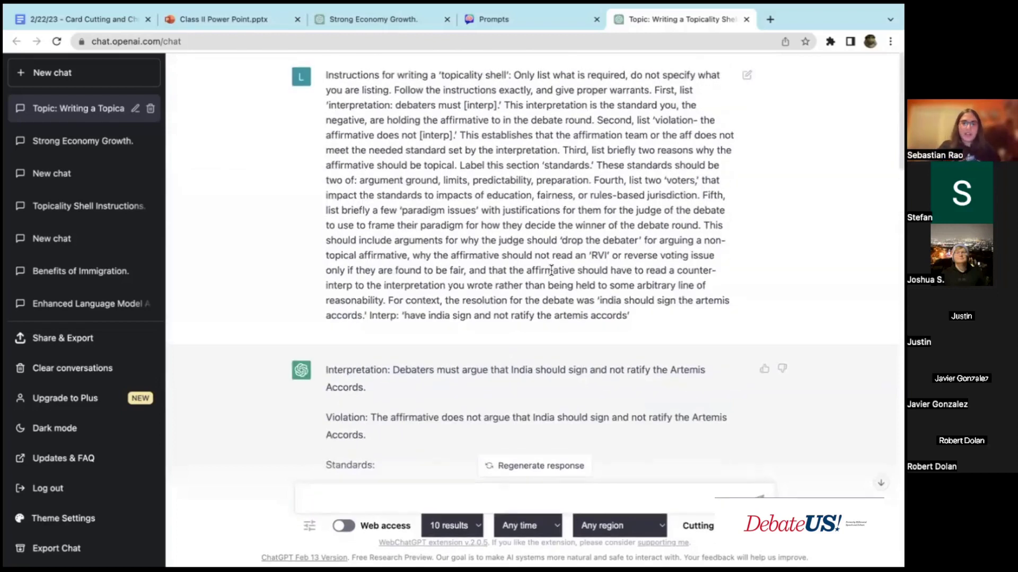
{"action": "scroll", "coordinate": [551, 269], "scroll_direction": "down", "scroll_amount": 15}
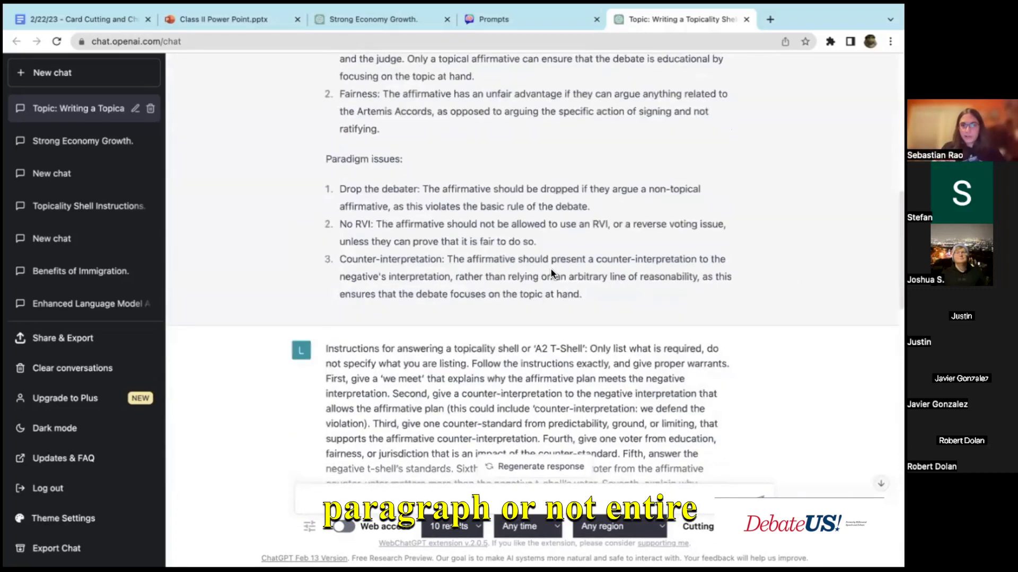
{"action": "scroll", "coordinate": [551, 269], "scroll_direction": "down", "scroll_amount": 6}
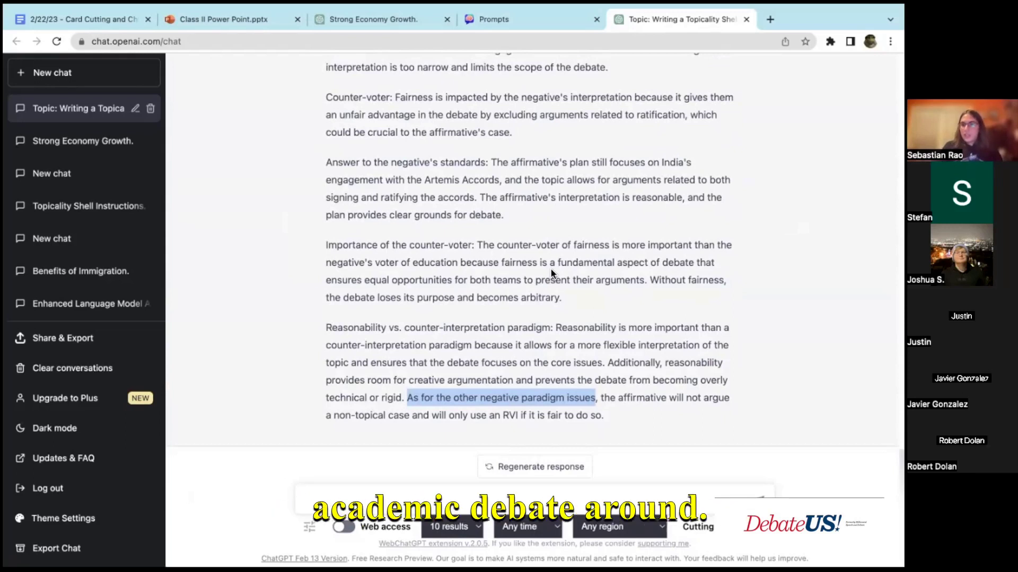
{"action": "scroll", "coordinate": [552, 269], "scroll_direction": "up", "scroll_amount": 3}
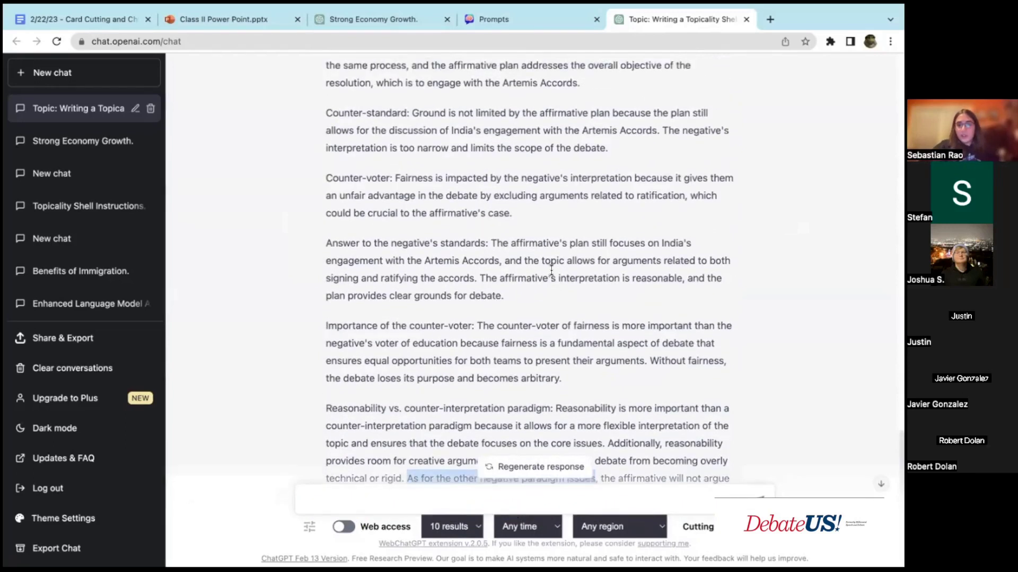
{"action": "scroll", "coordinate": [551, 270], "scroll_direction": "up", "scroll_amount": 2}
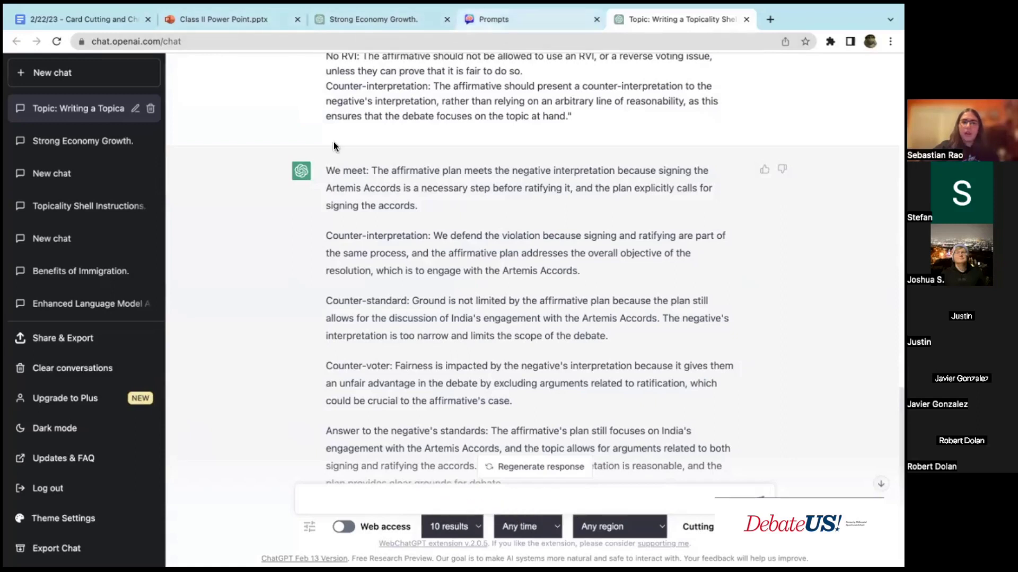
{"action": "key", "text": "ctrl+shift+Tab"}
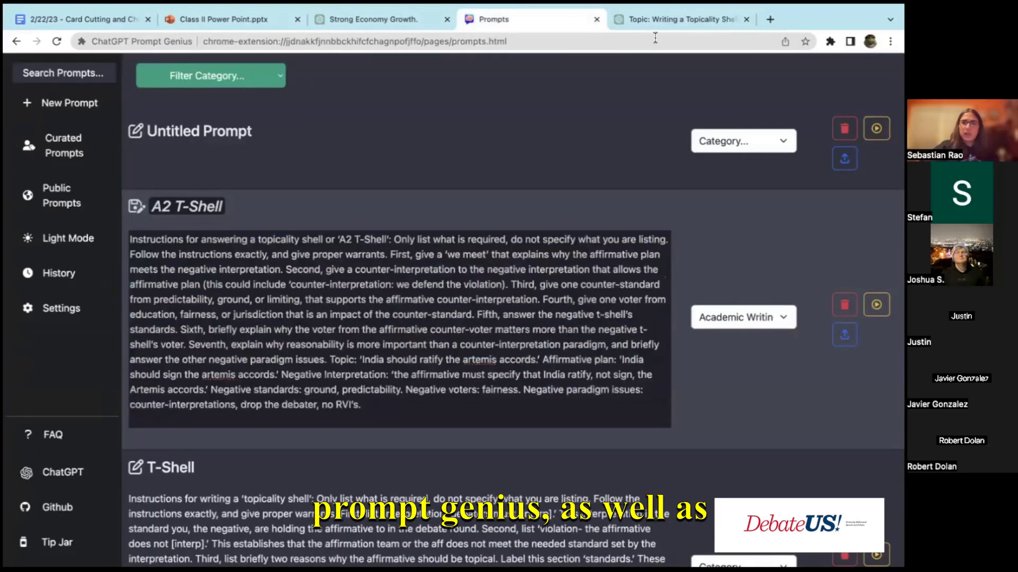
{"action": "left_click", "coordinate": [655, 19]}
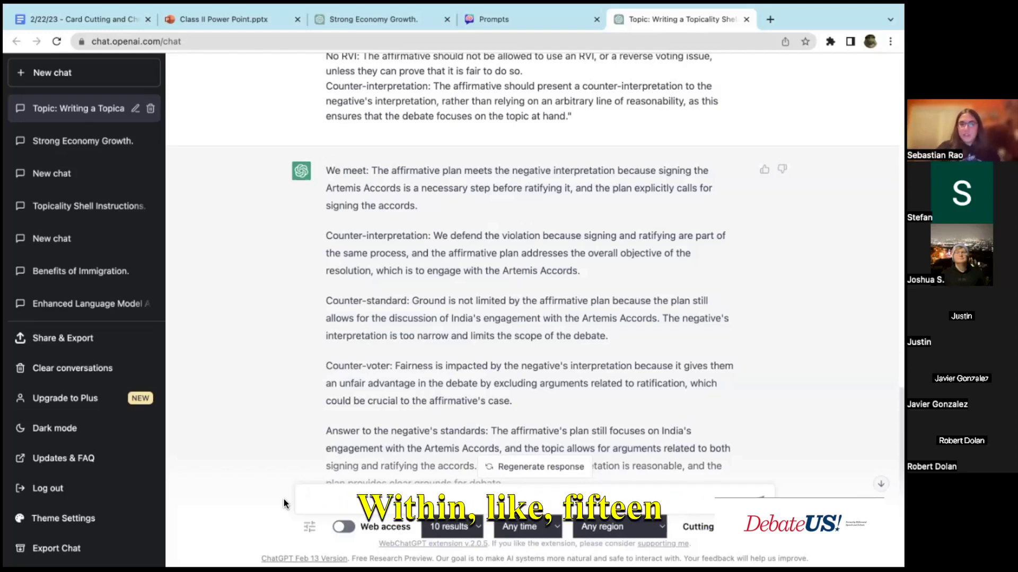
{"action": "scroll", "coordinate": [435, 339], "scroll_direction": "up", "scroll_amount": 1}
{"action": "scroll", "coordinate": [450, 318], "scroll_direction": "up", "scroll_amount": 4}
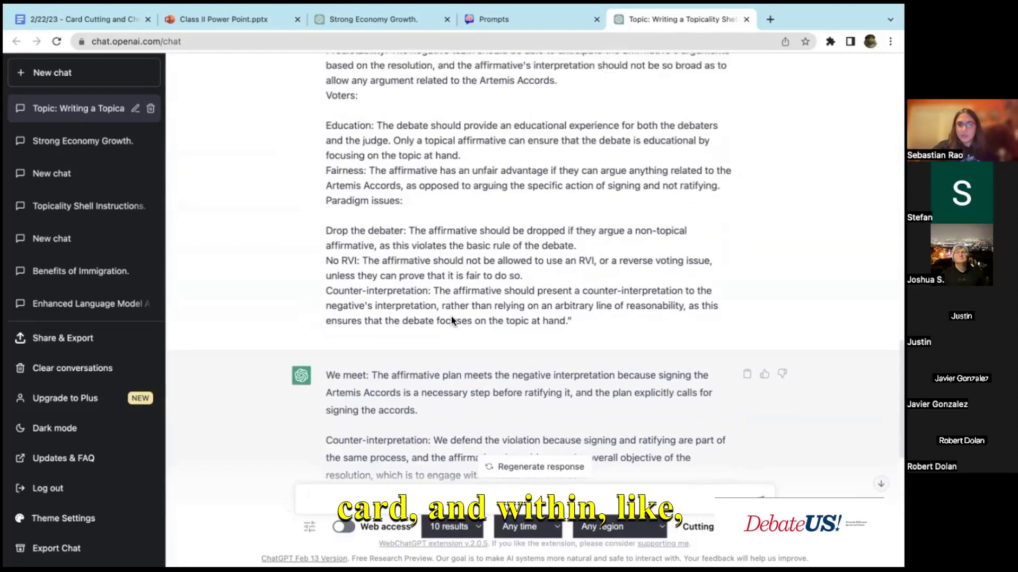
{"action": "scroll", "coordinate": [424, 317], "scroll_direction": "down", "scroll_amount": 1}
{"action": "scroll", "coordinate": [398, 311], "scroll_direction": "down", "scroll_amount": 8}
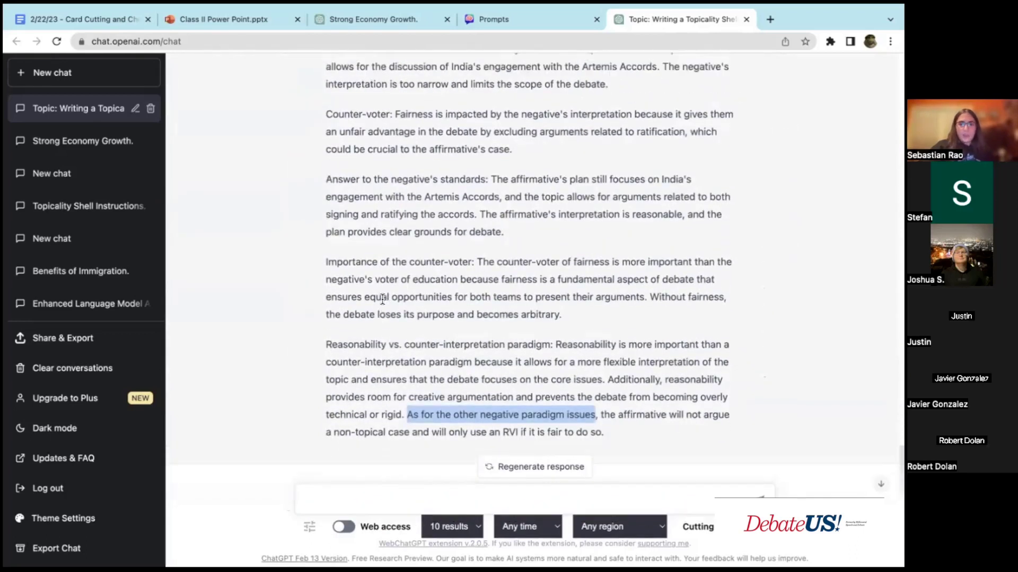
{"action": "scroll", "coordinate": [382, 299], "scroll_direction": "up", "scroll_amount": 6}
{"action": "scroll", "coordinate": [383, 300], "scroll_direction": "up", "scroll_amount": 6}
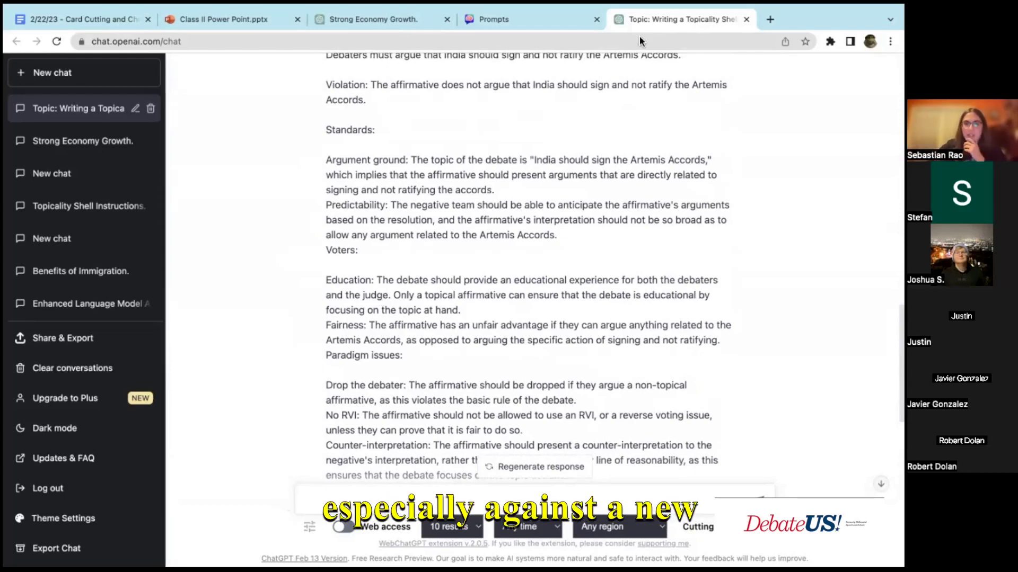
{"action": "mouse_move", "coordinate": [644, 2]}
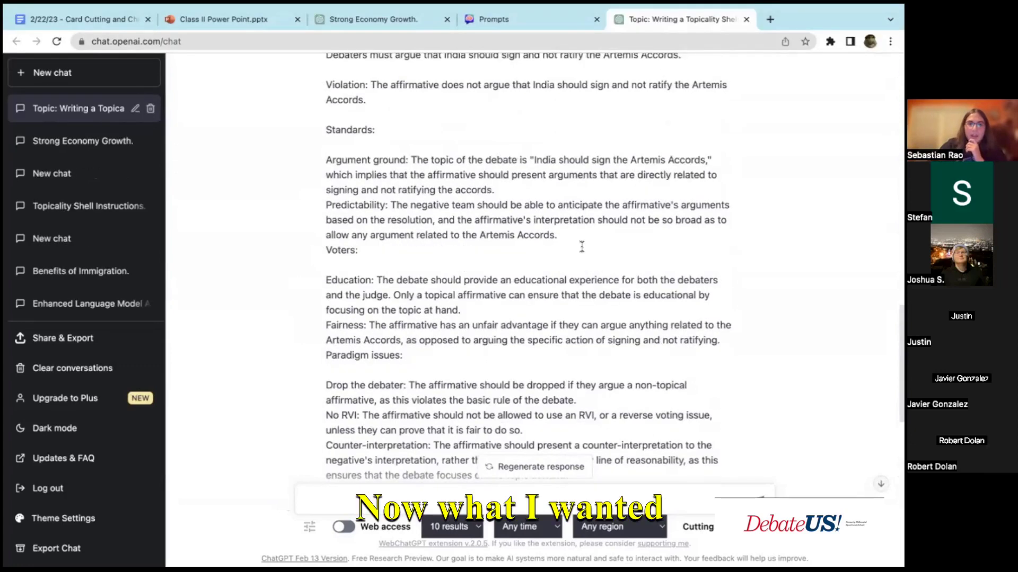